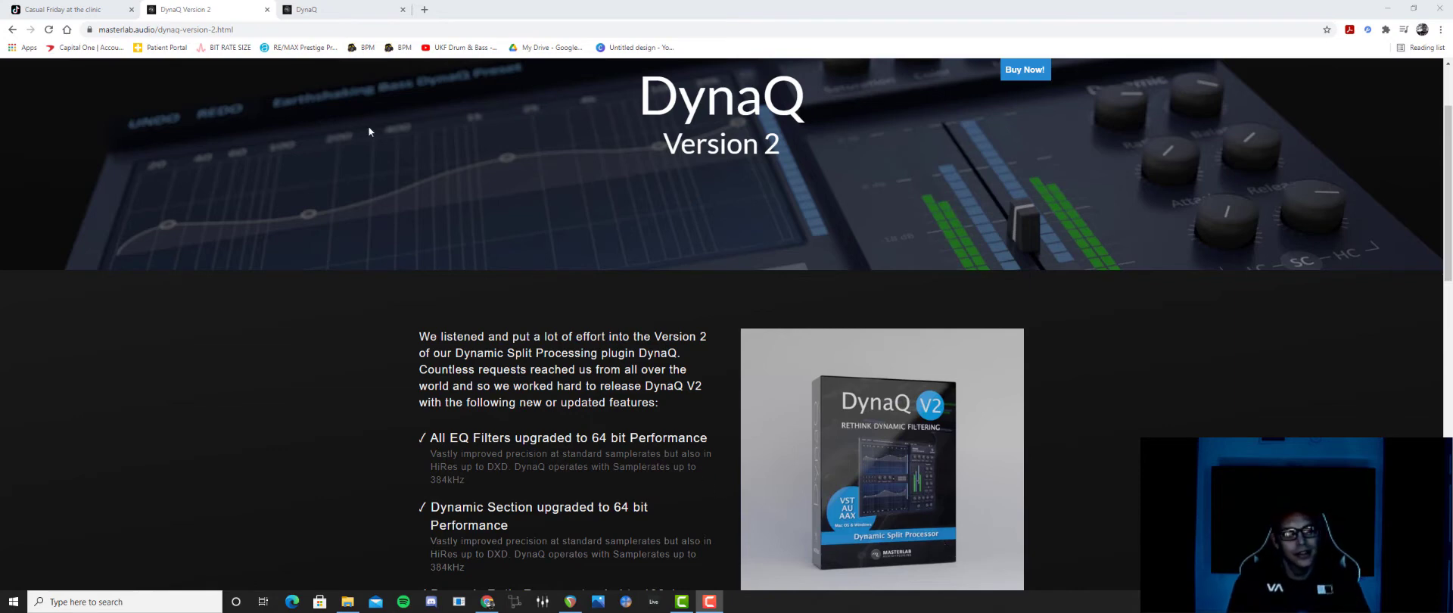
Open the DynaQ owner's manual and review The Concept section on page 15
click(334, 11)
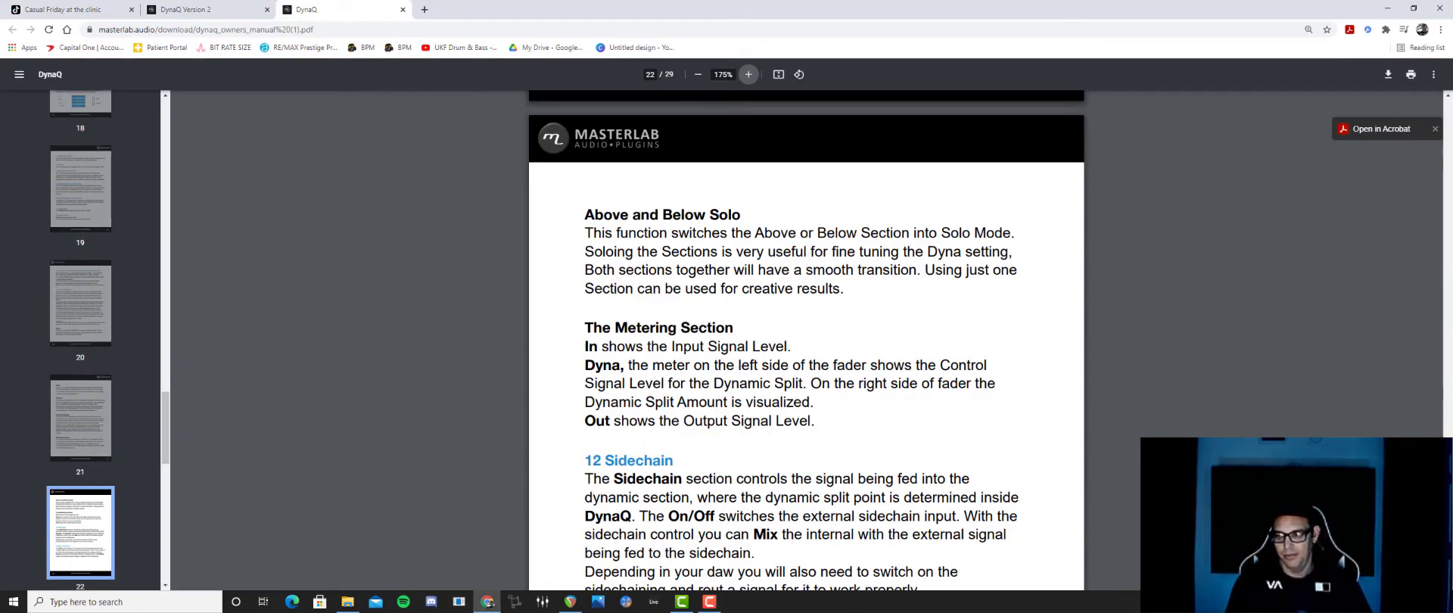
scroll(1207, 309, up, 20)
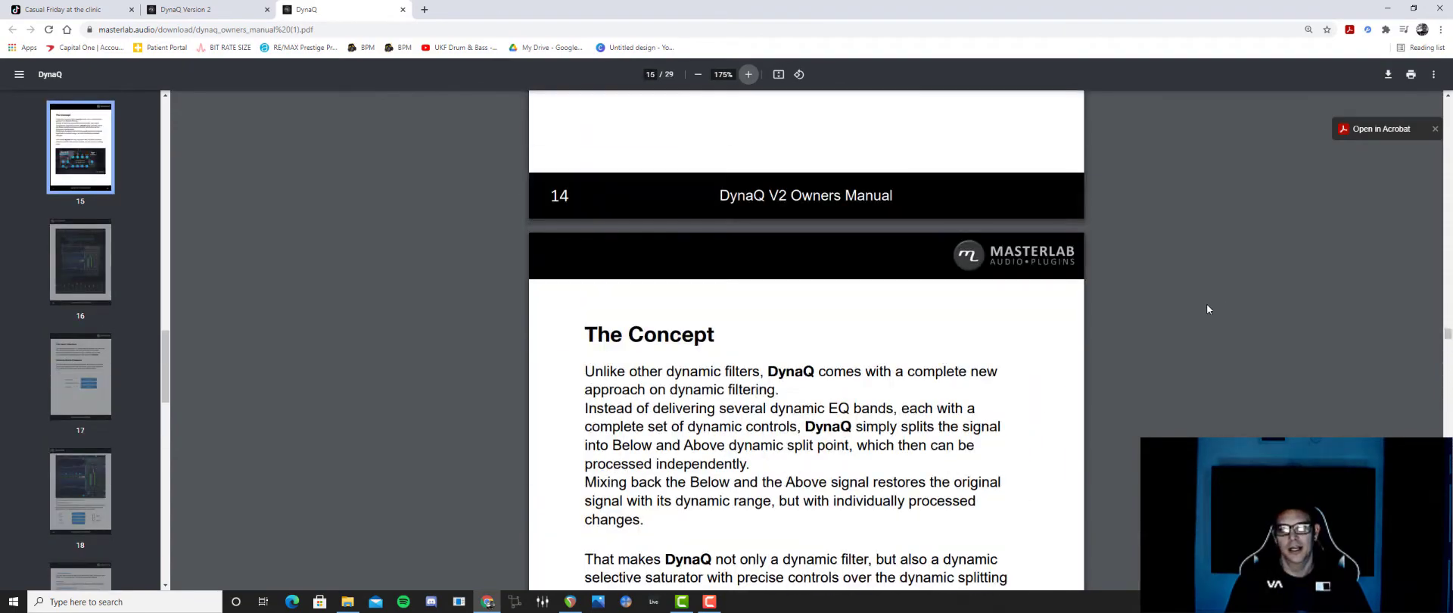
scroll(1207, 307, down, 2)
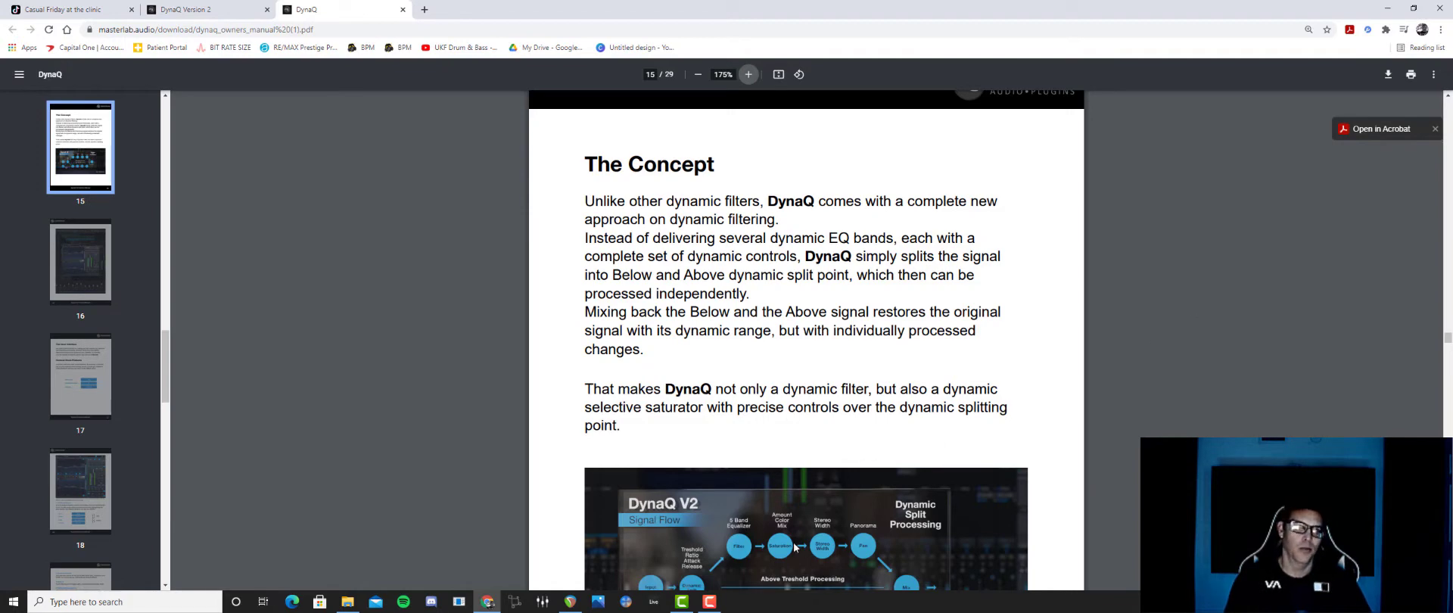
Switch to REAPER and toggle DynaQ's Above and Below section solos on and off
click(570, 603)
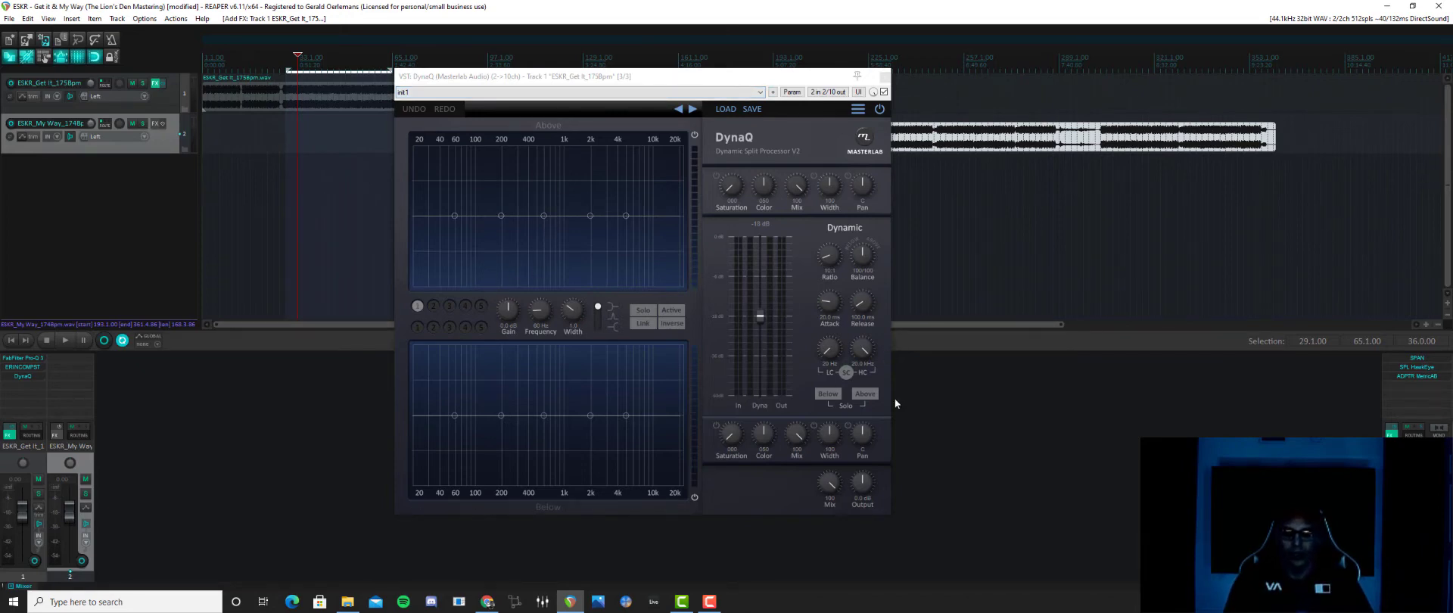
click(873, 395)
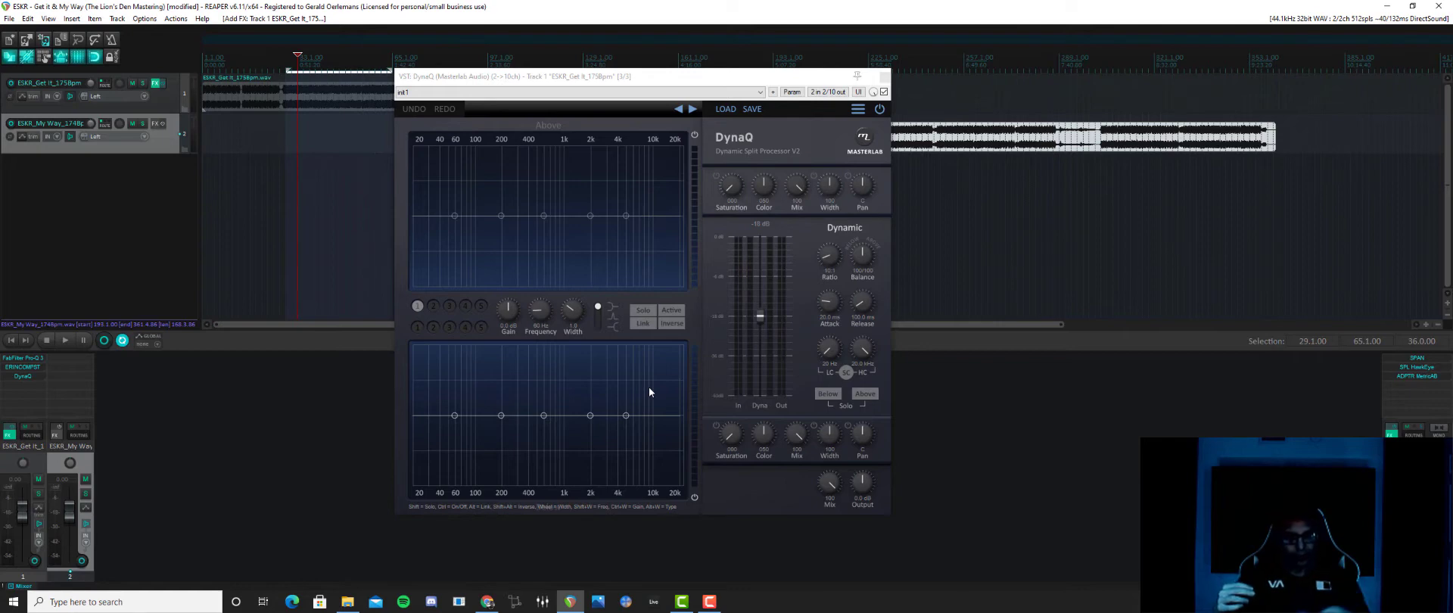
click(864, 394)
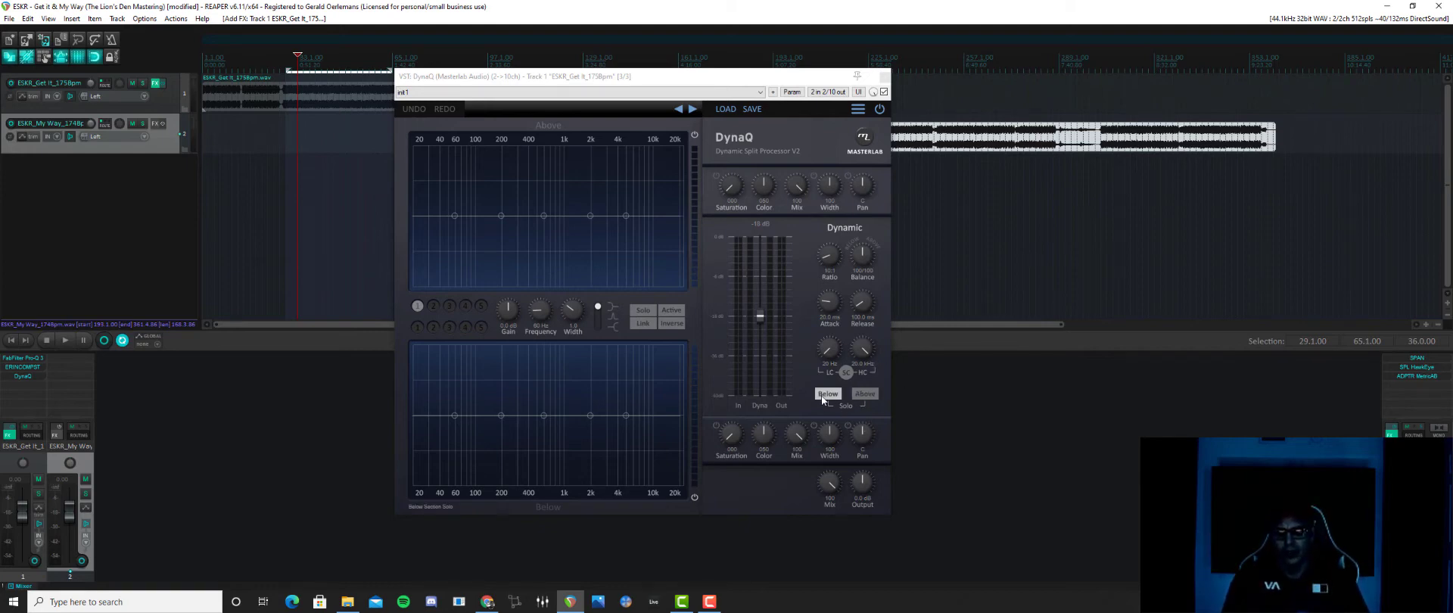
click(872, 395)
click(826, 394)
click(826, 395)
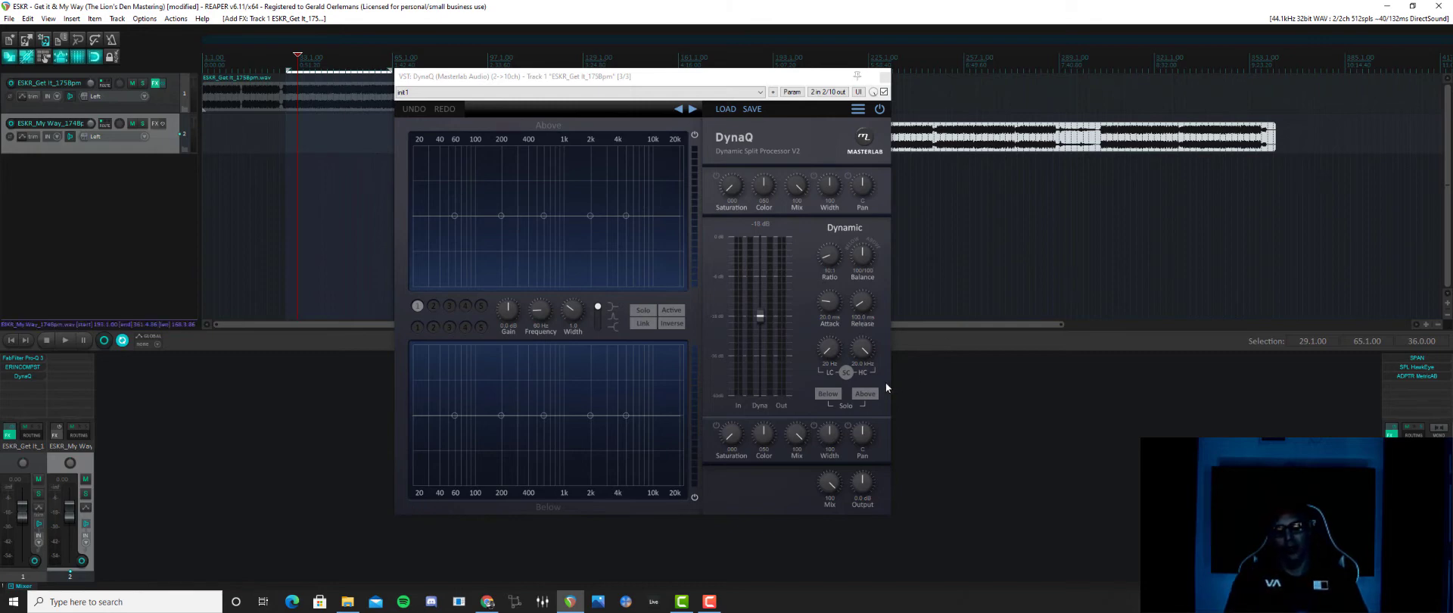
click(838, 395)
click(837, 396)
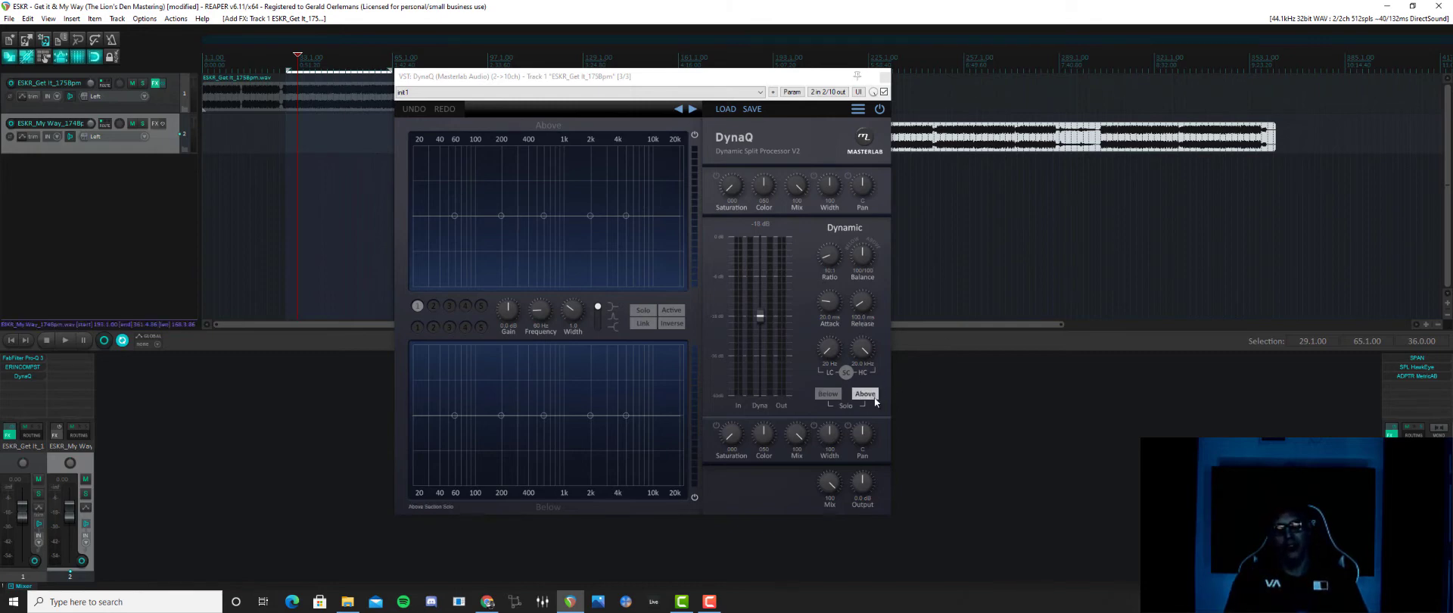
Toggle DynaQ's sidechain listen and the Below section solo on and off
click(846, 372)
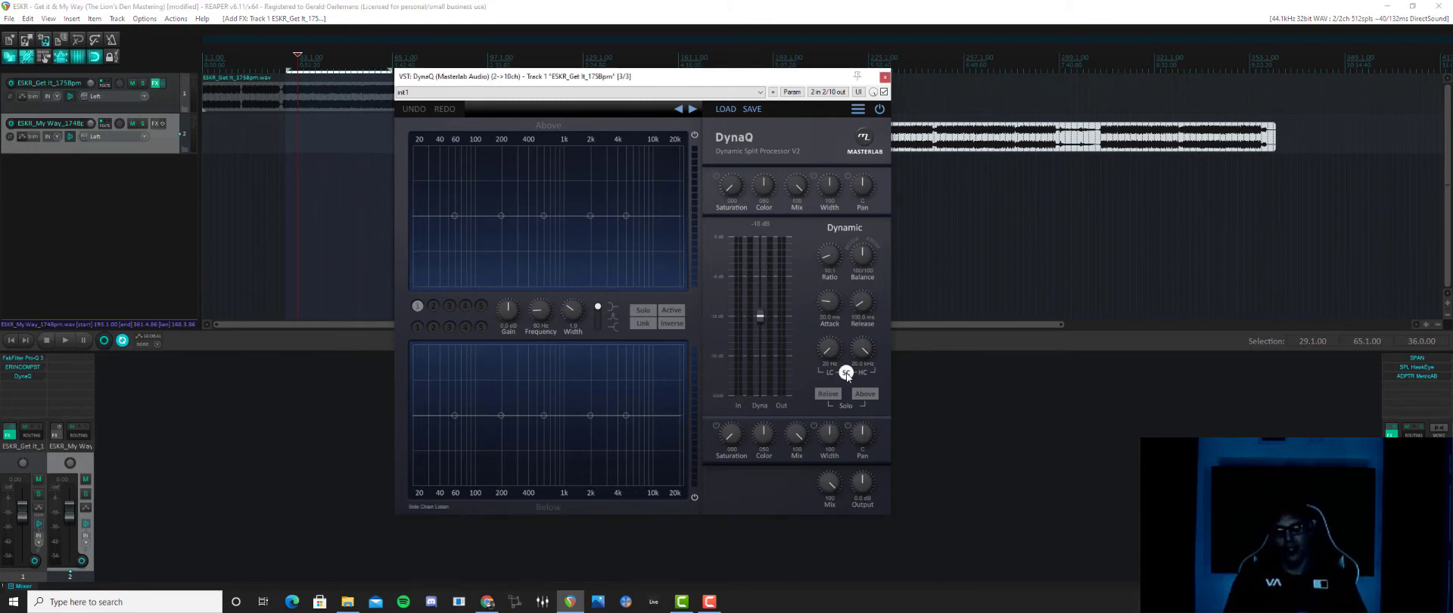
click(838, 396)
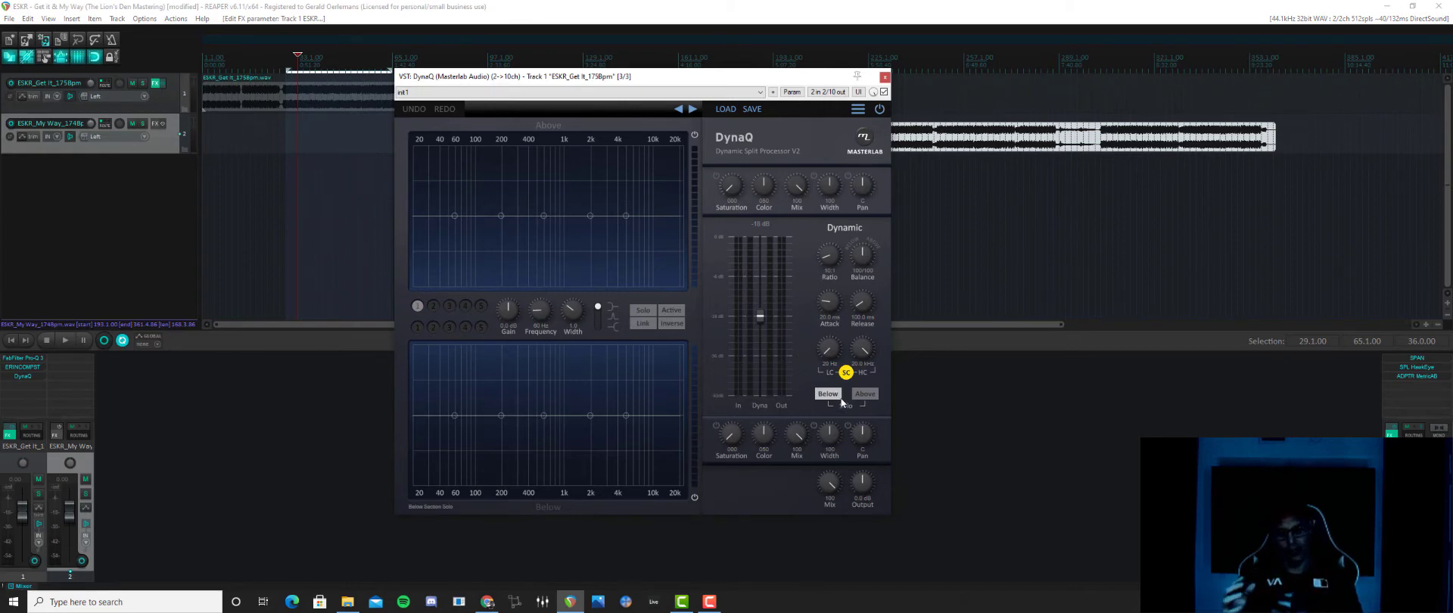
click(839, 396)
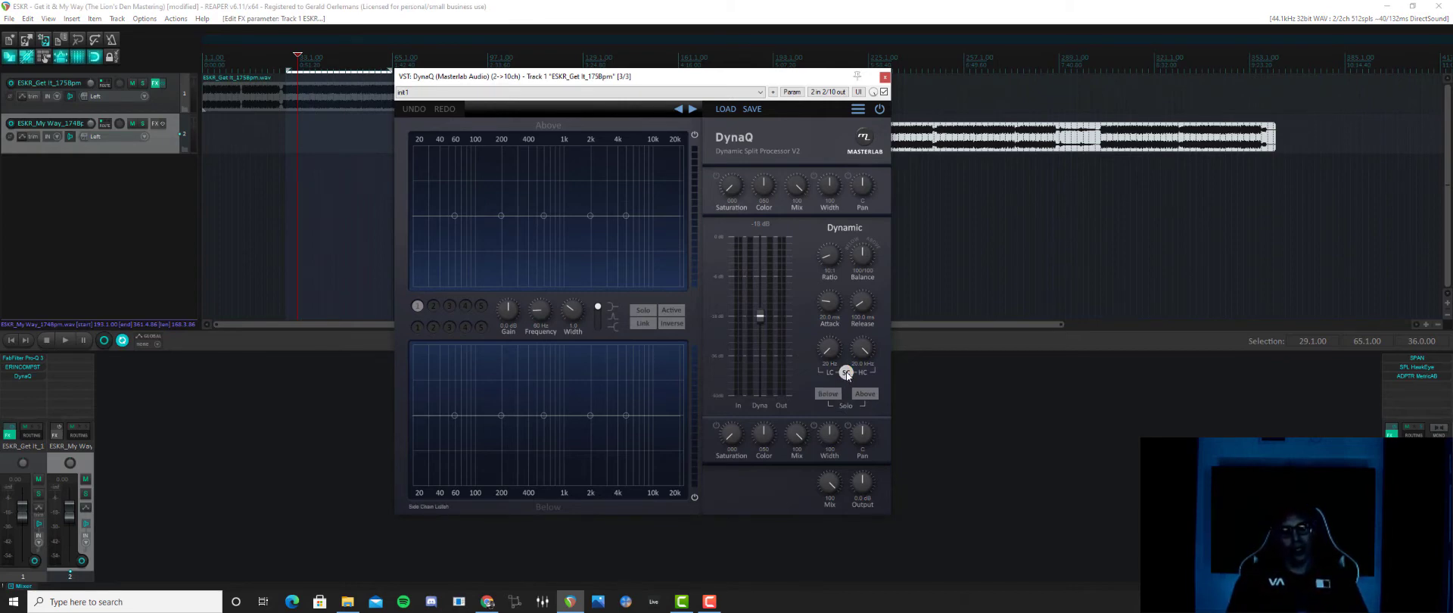
Raise the sidechain low-cut frequency and return it to 20 Hz
mouse_move(828, 352)
mouse_down()
mouse_move(829, 341)
mouse_move(819, 367)
mouse_up()
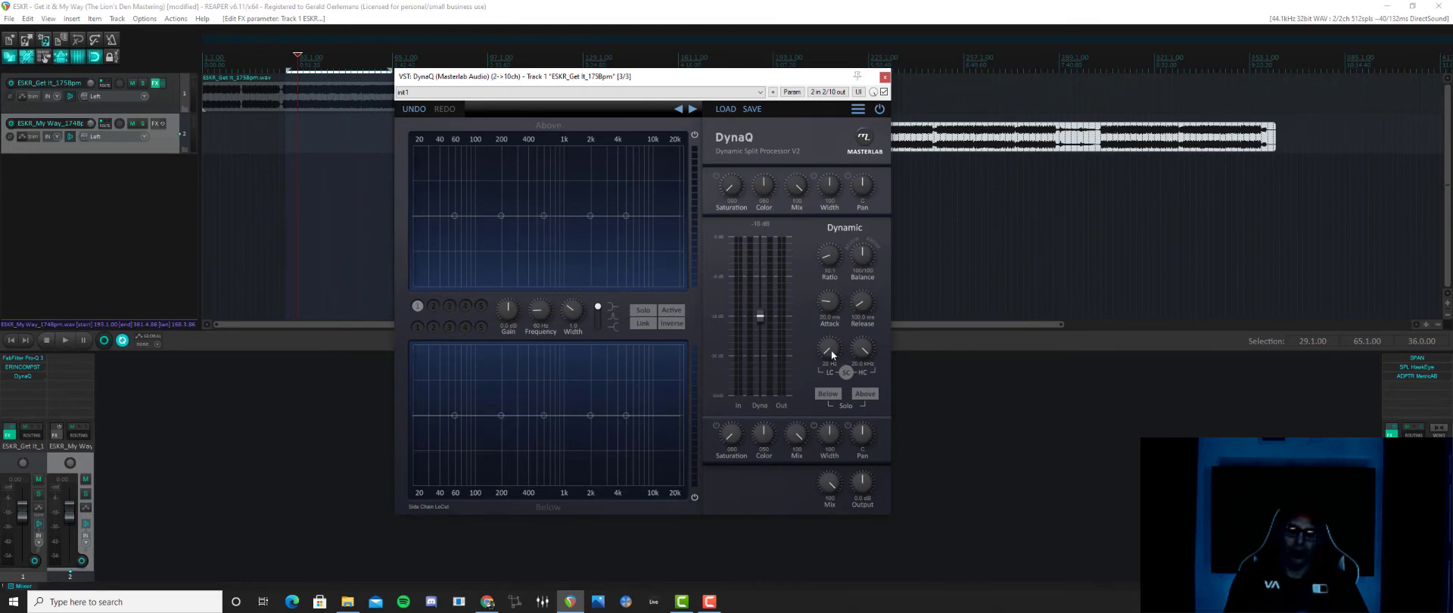
drag(832, 350, 841, 330)
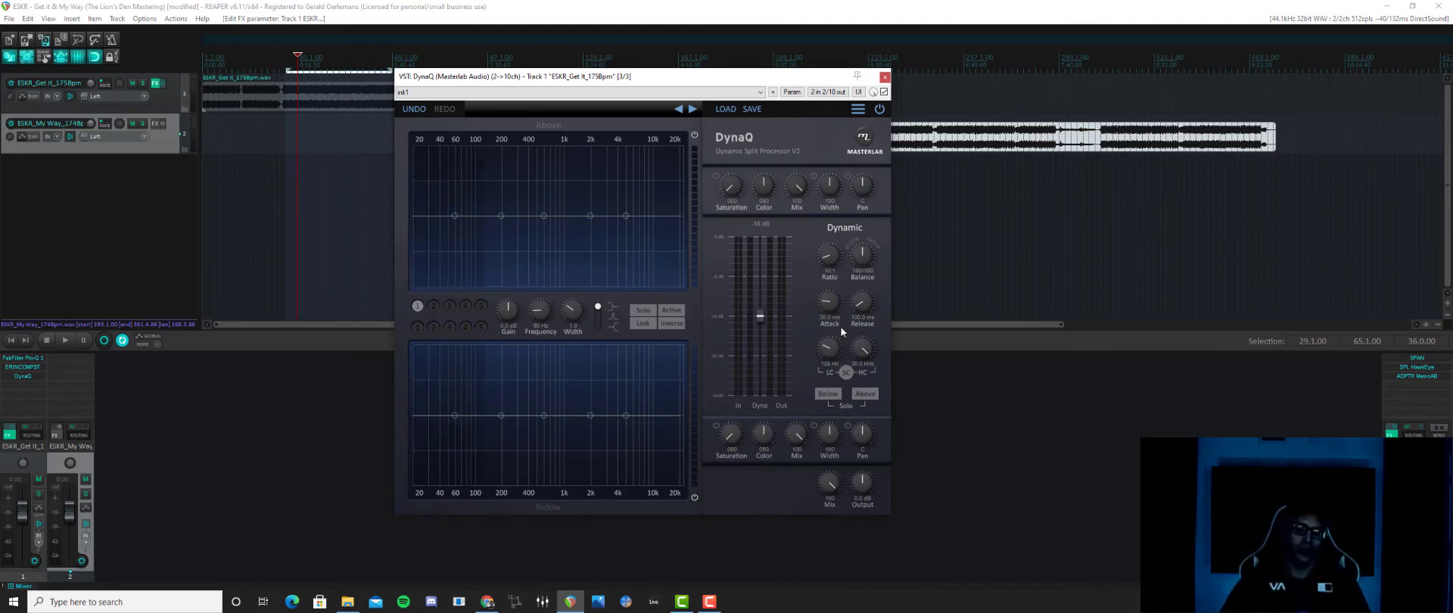
drag(833, 346, 824, 362)
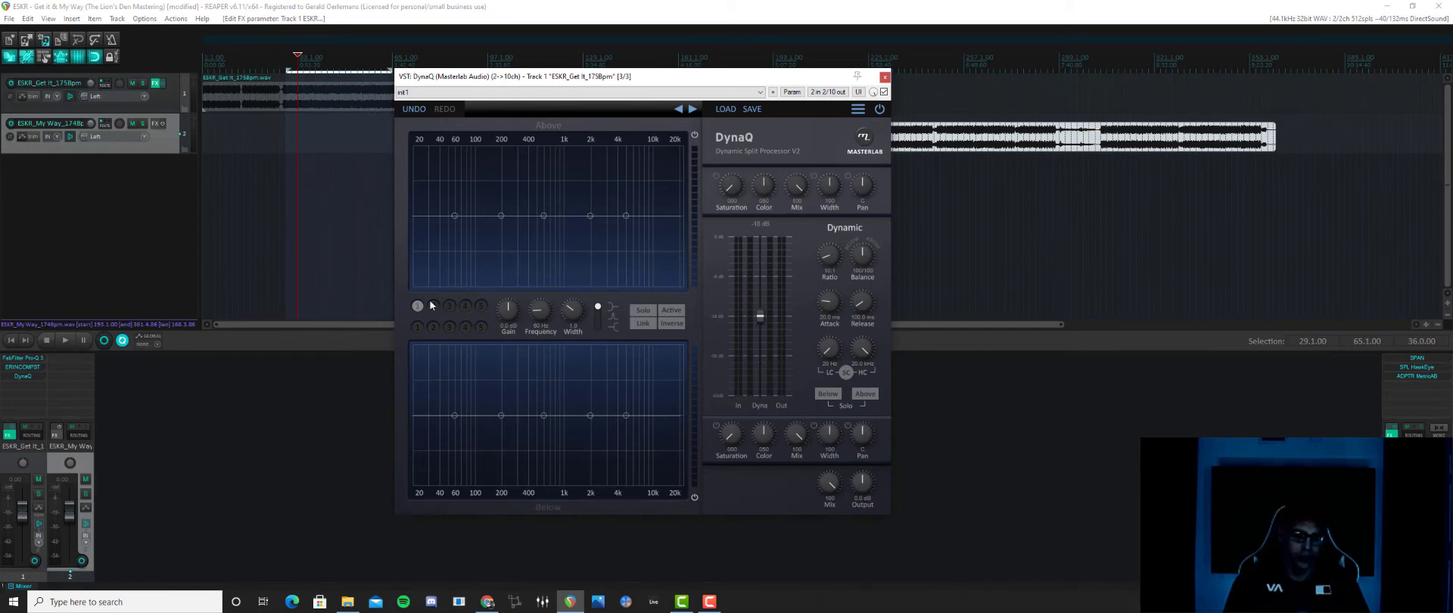
Shape Above EQ band 1 into a gentle low boost around 70 Hz and toggle its Solo and Active states
drag(456, 217, 458, 220)
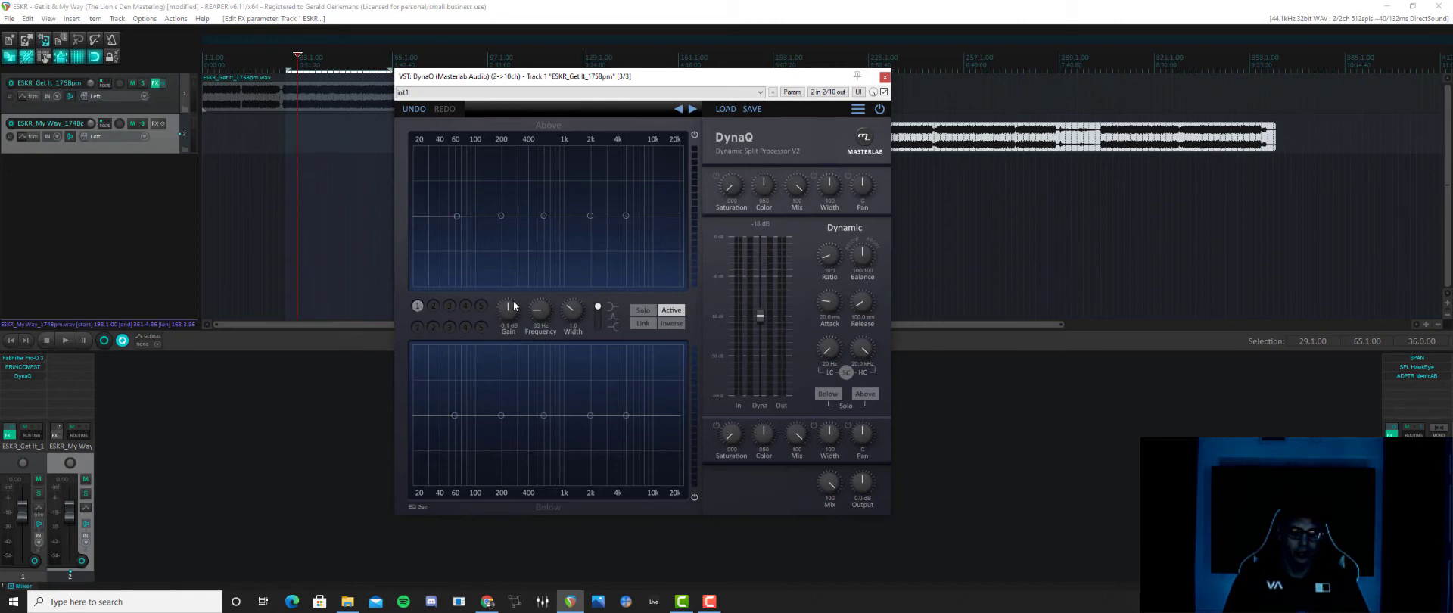
mouse_move(546, 316)
mouse_down()
mouse_move(513, 310)
mouse_move(572, 309)
mouse_up()
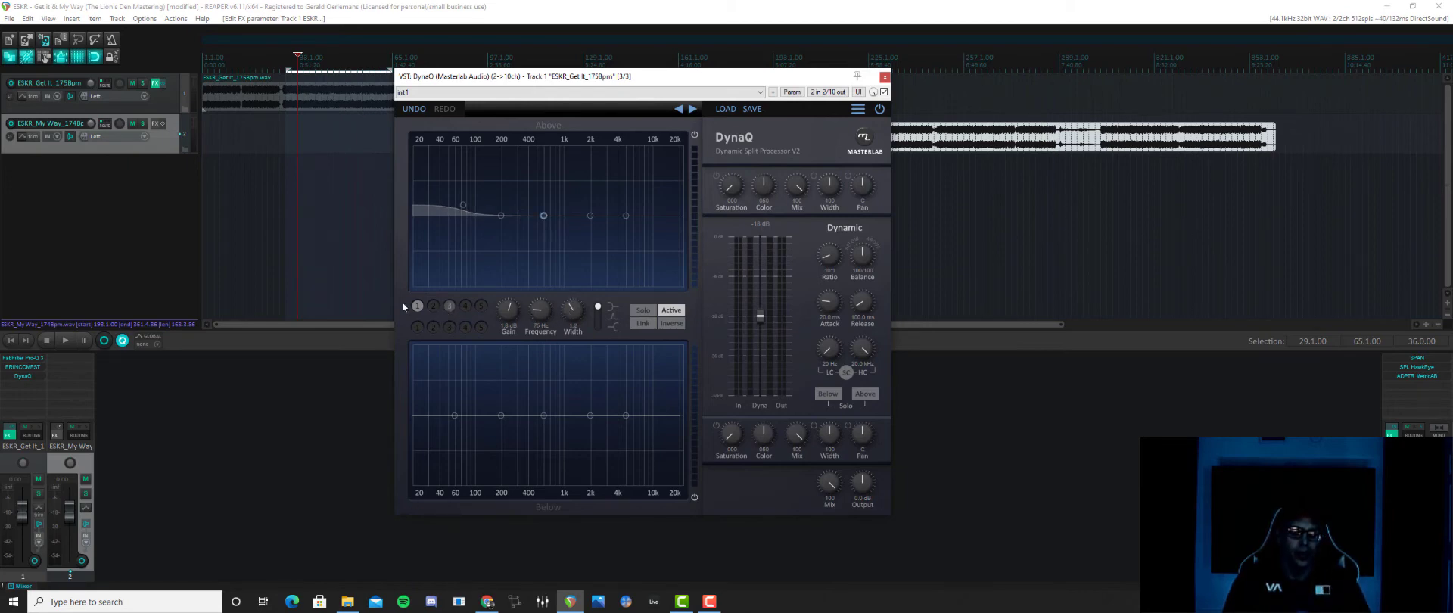
click(641, 311)
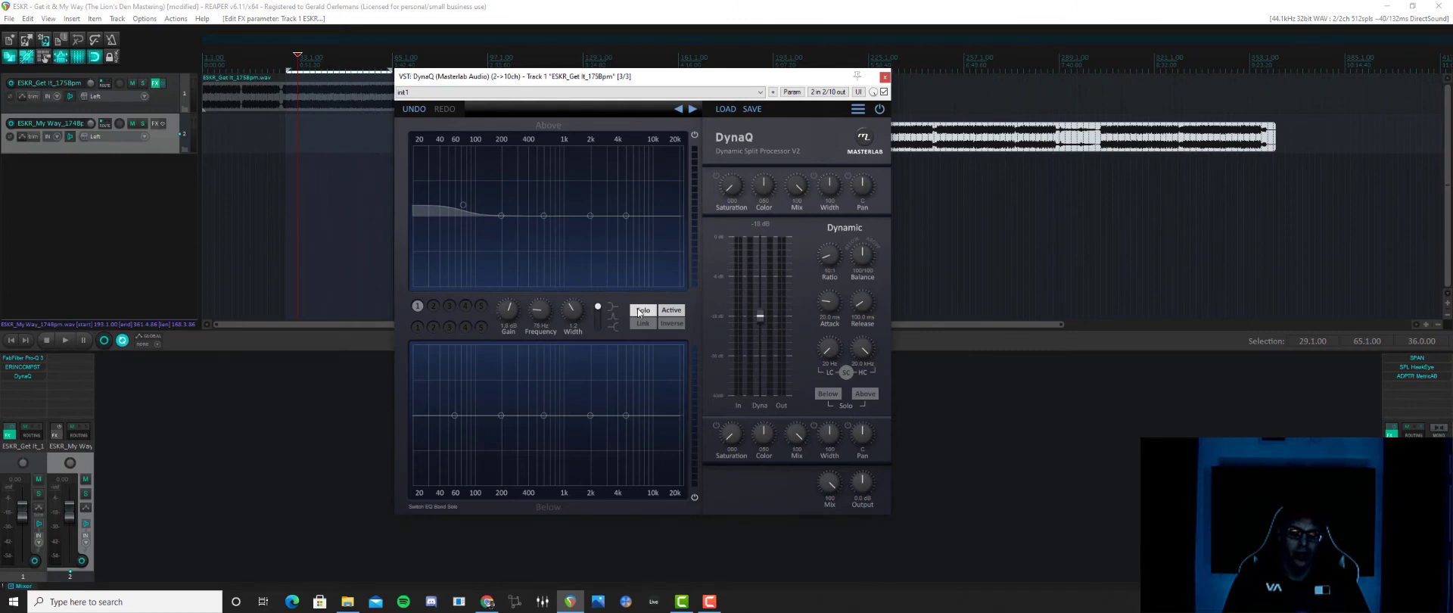
click(640, 312)
click(671, 311)
click(672, 311)
click(671, 311)
click(672, 311)
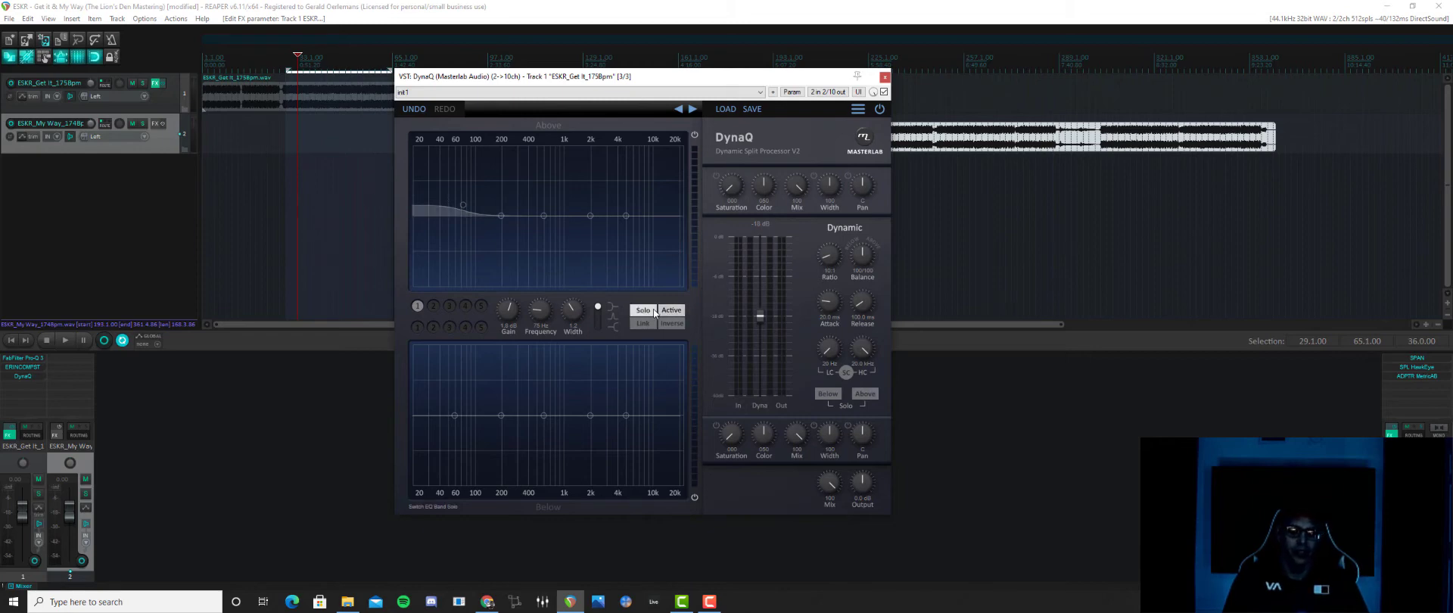
click(643, 311)
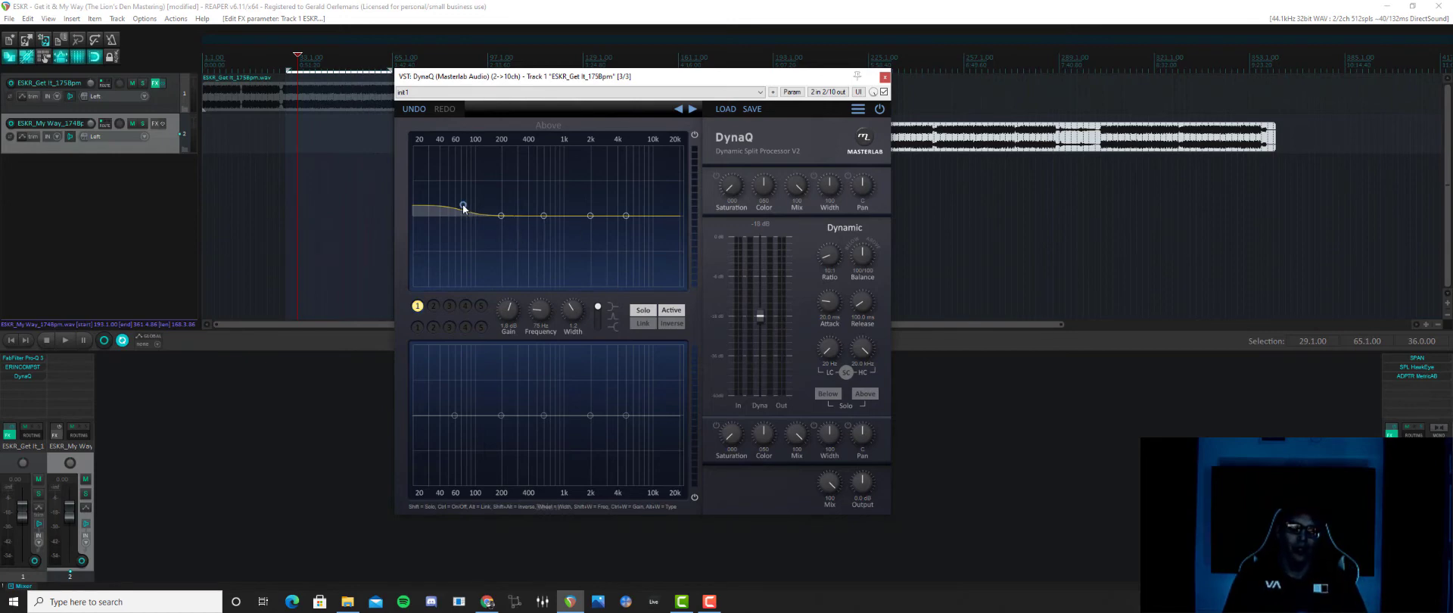
Sweep Above EQ band 3 up to about 2.6 kHz, narrowing its width and returning its gain to flat
drag(464, 206, 601, 208)
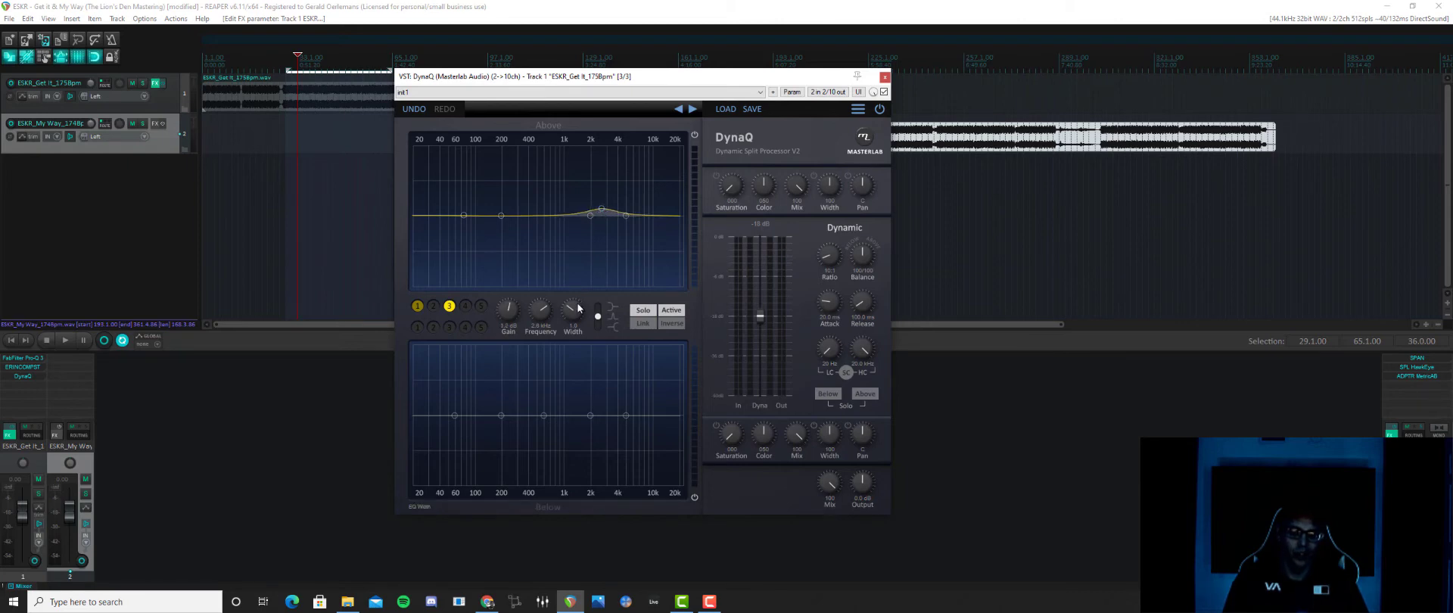
scroll(581, 285, up, 4)
scroll(576, 312, down, 6)
drag(602, 211, 601, 219)
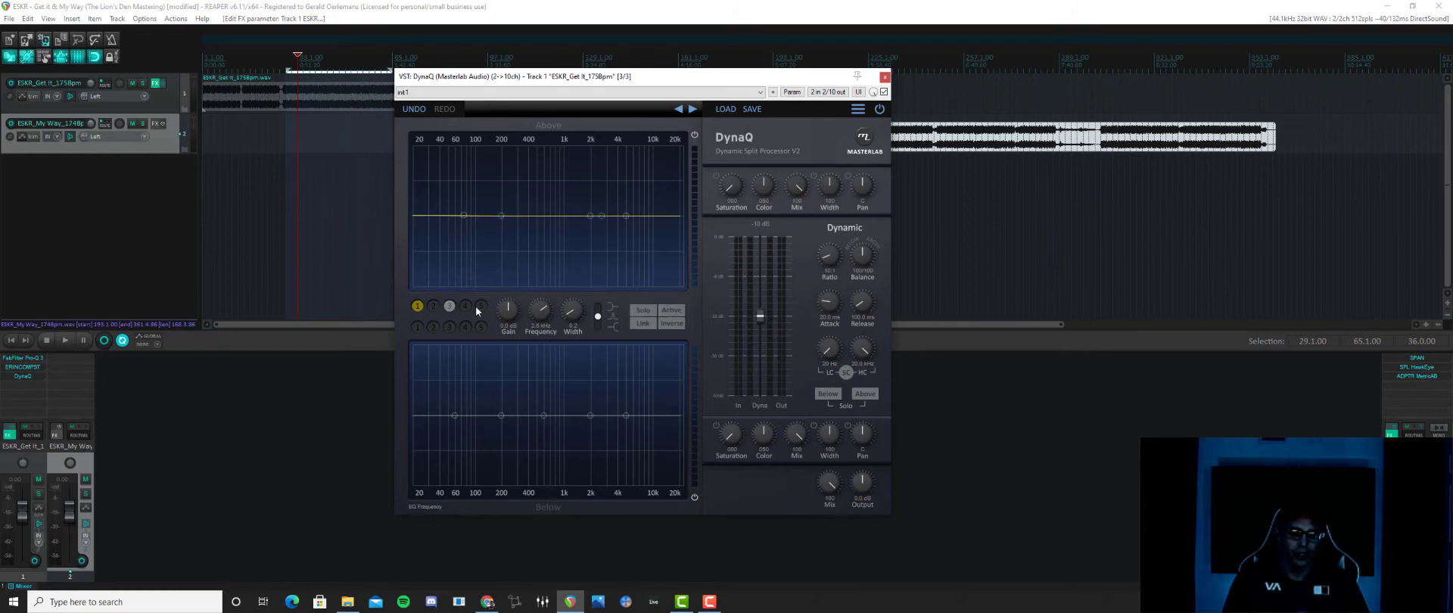
Turn off band 1's solo and cycle its filter through the three available types, leaving it on the middle bell type
click(417, 306)
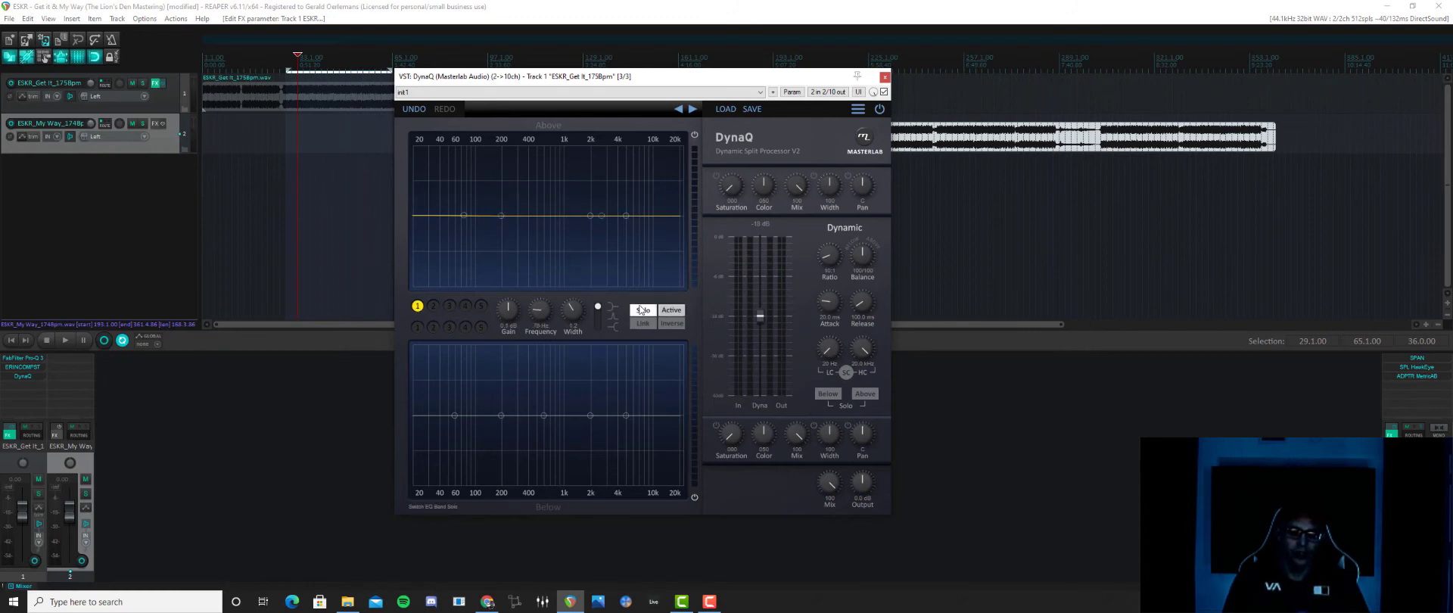
click(599, 318)
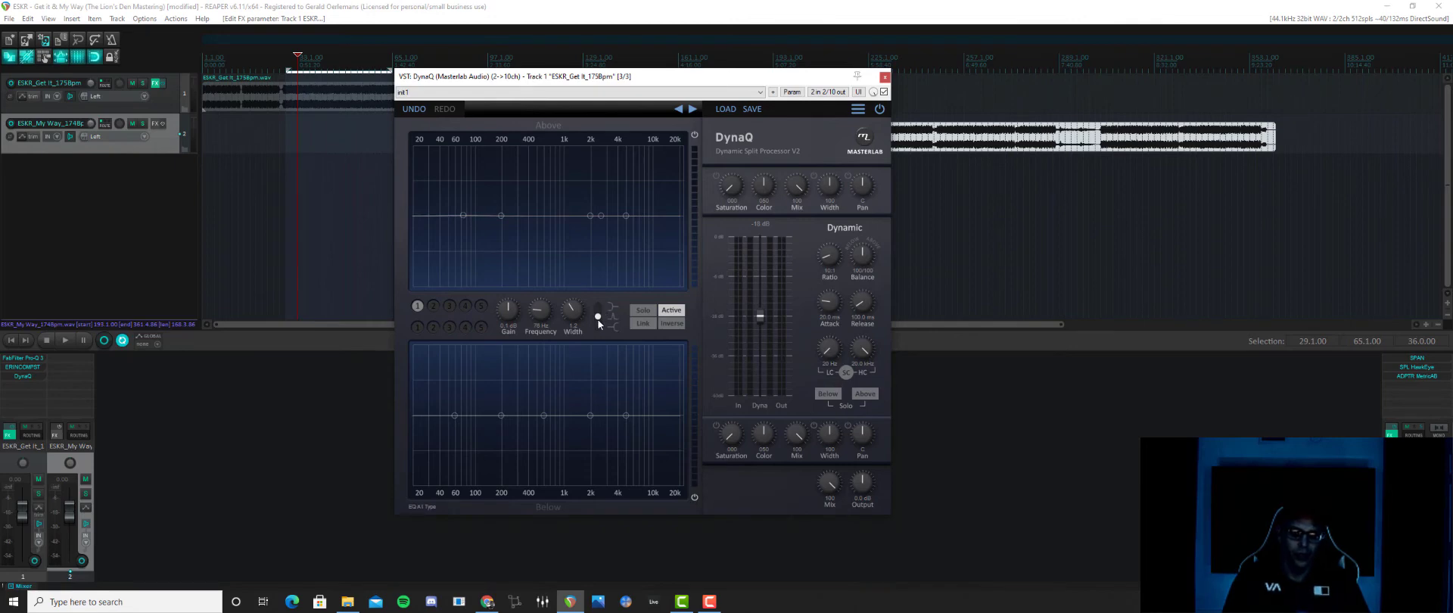
click(597, 328)
click(601, 309)
click(601, 328)
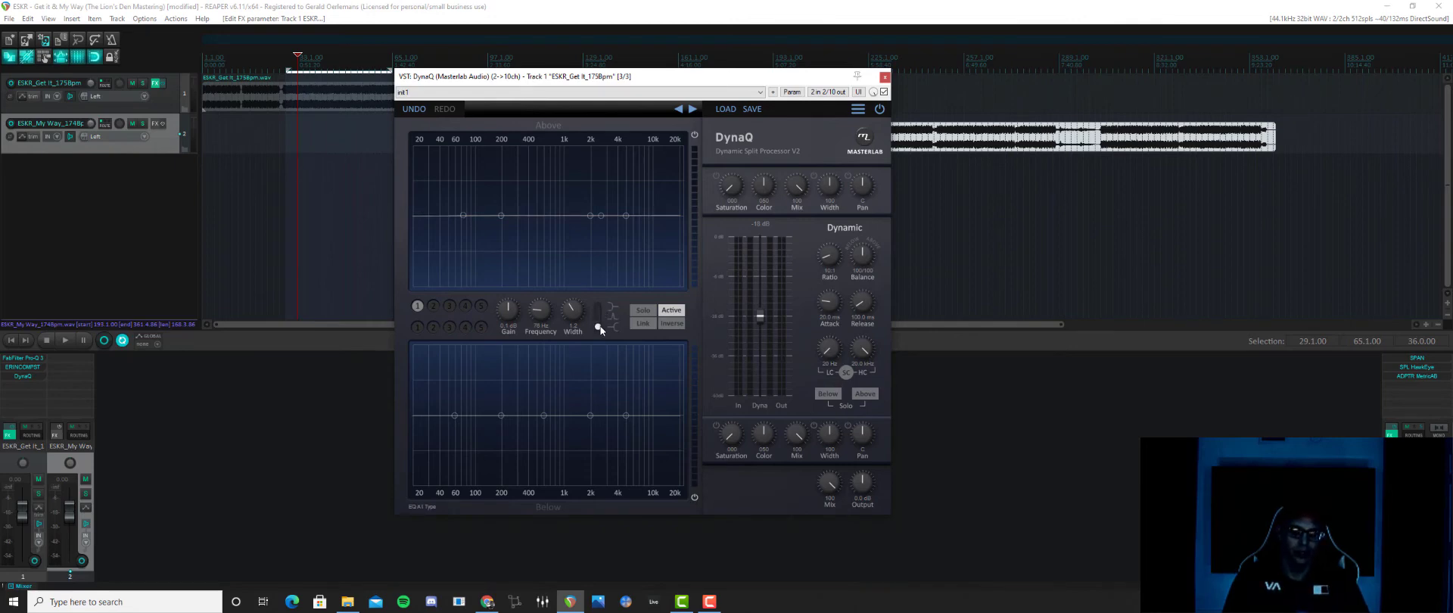
click(602, 307)
click(604, 317)
click(603, 329)
click(602, 317)
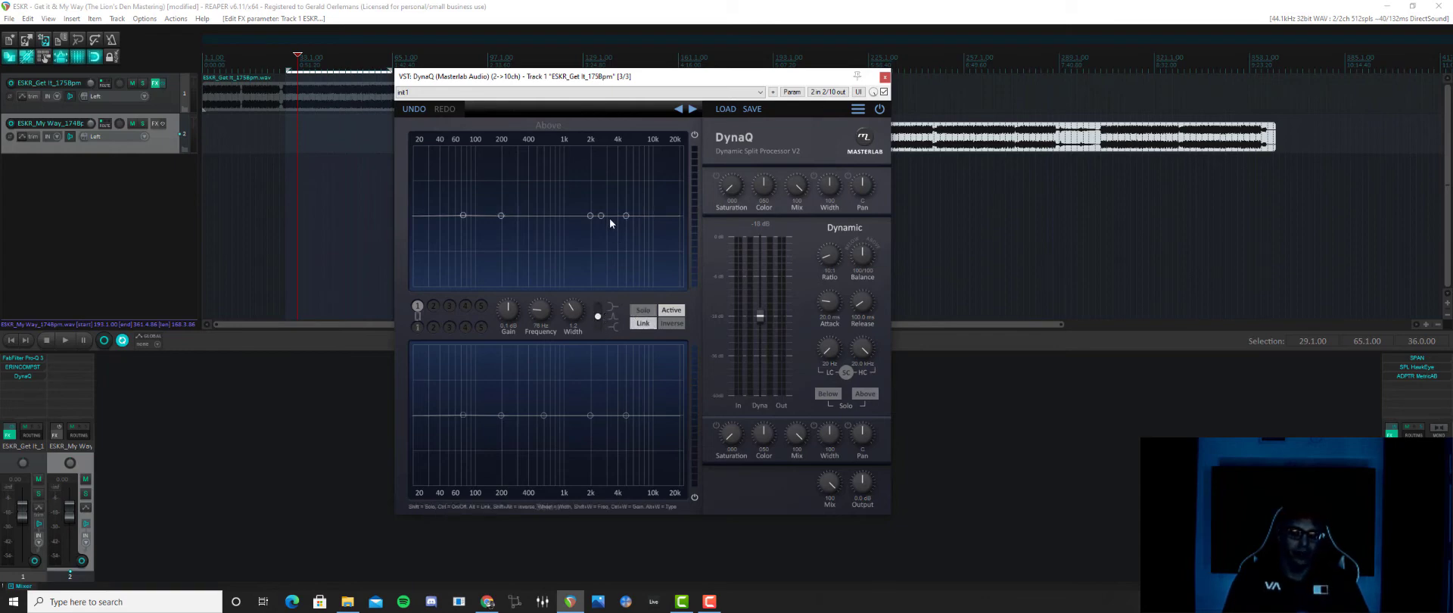
Link band 3 of the Above and Below EQs and boost both curves together in the midrange
drag(603, 216, 607, 215)
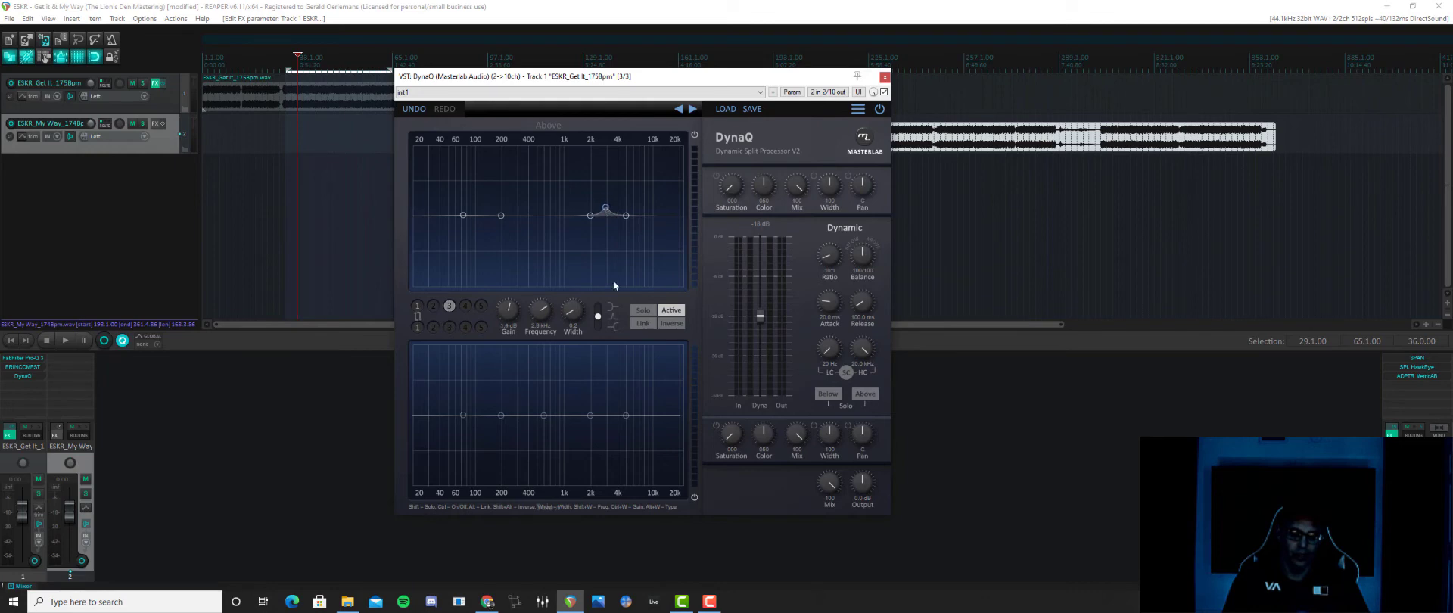
click(450, 326)
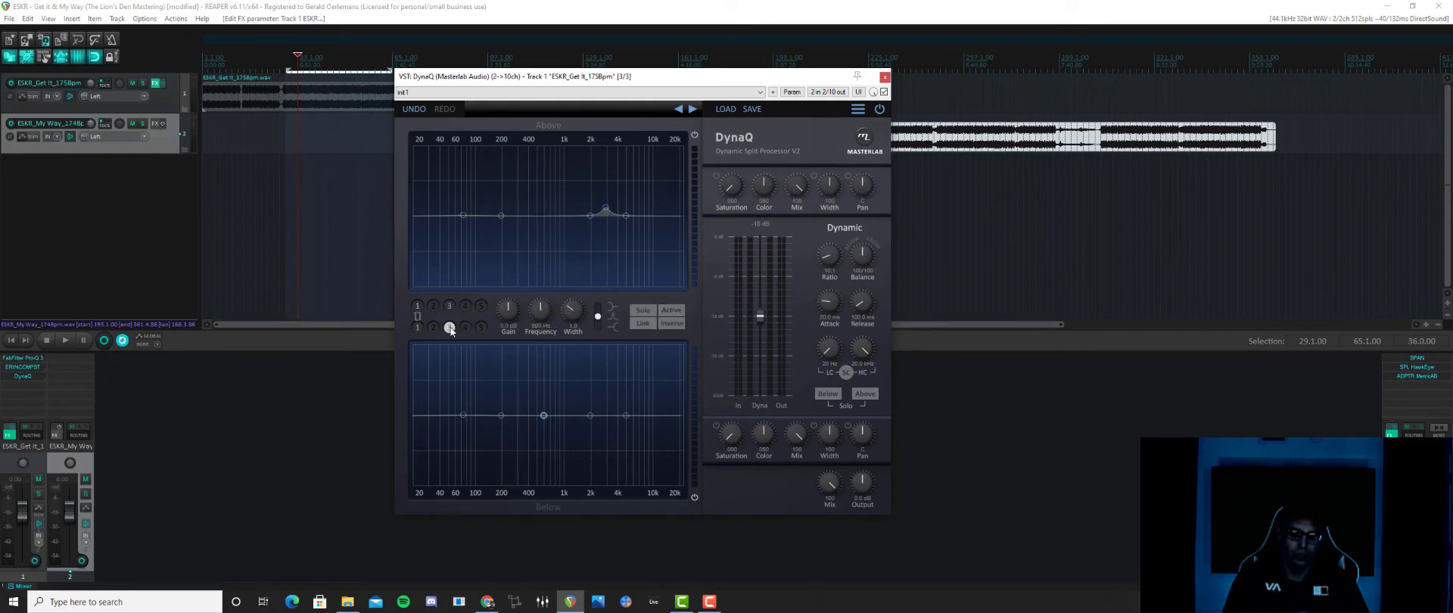
click(640, 324)
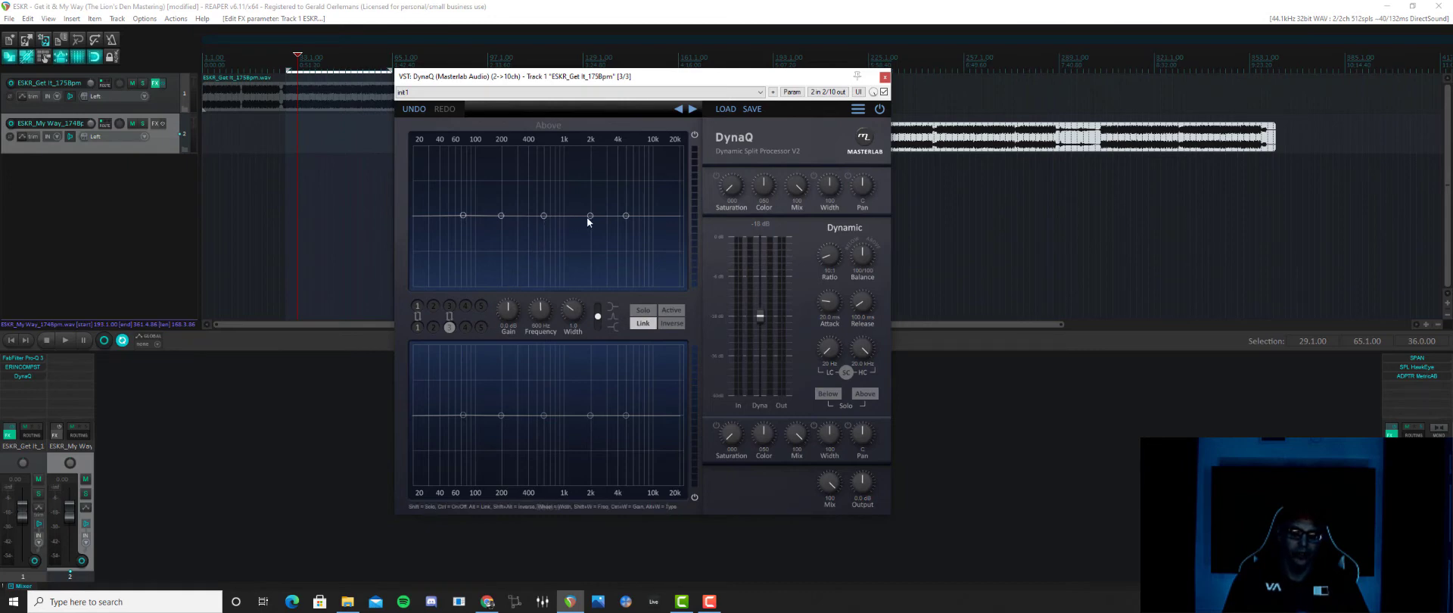
drag(588, 216, 543, 205)
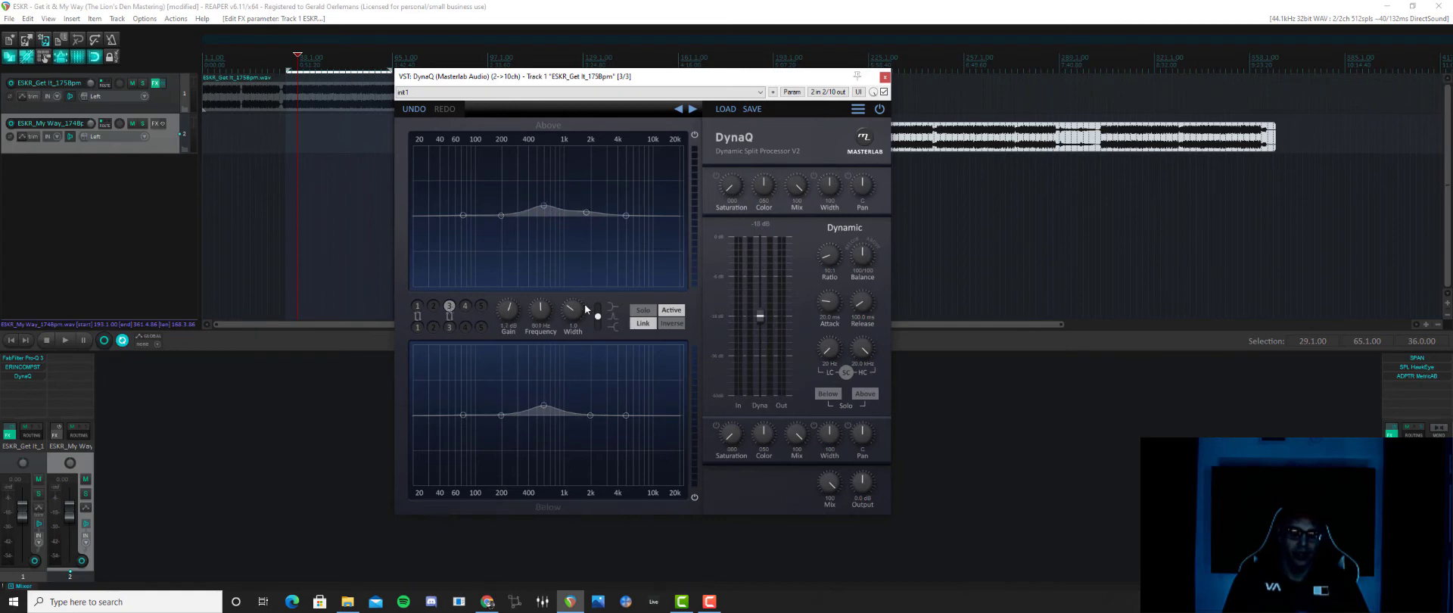
Unlink bands 3 and 1, and flatten band 3 in both the Above and Below EQs
click(643, 323)
click(417, 305)
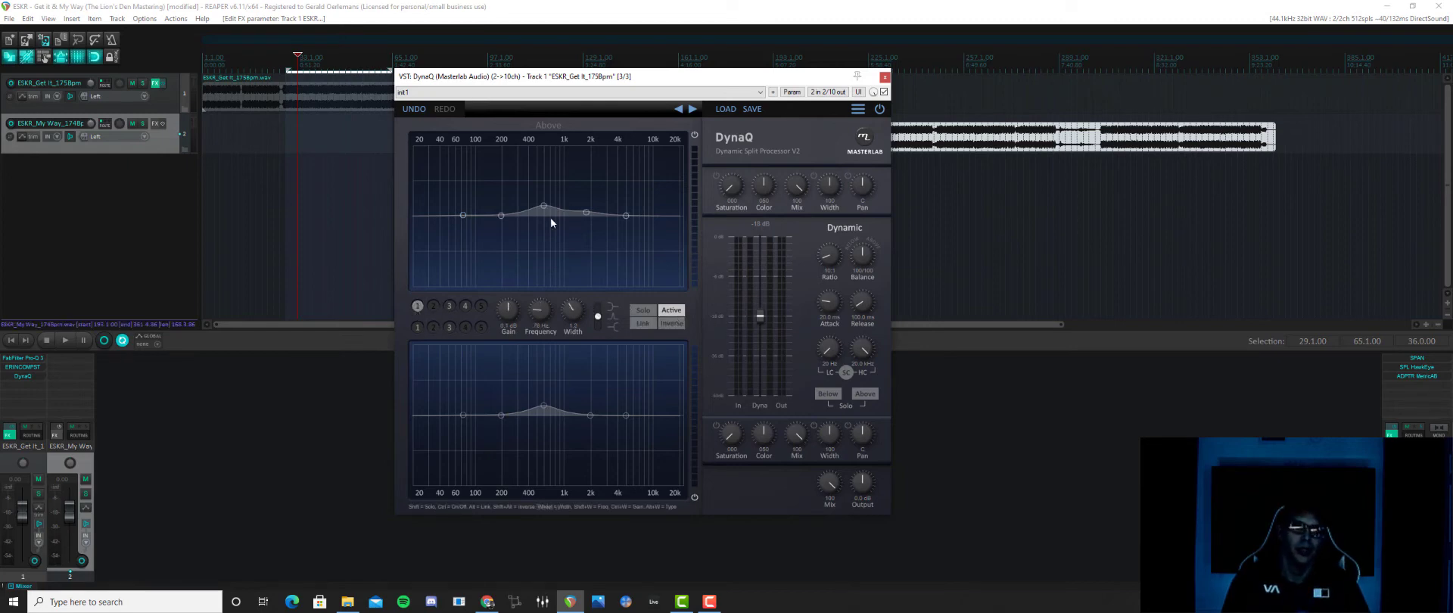
drag(544, 206, 584, 220)
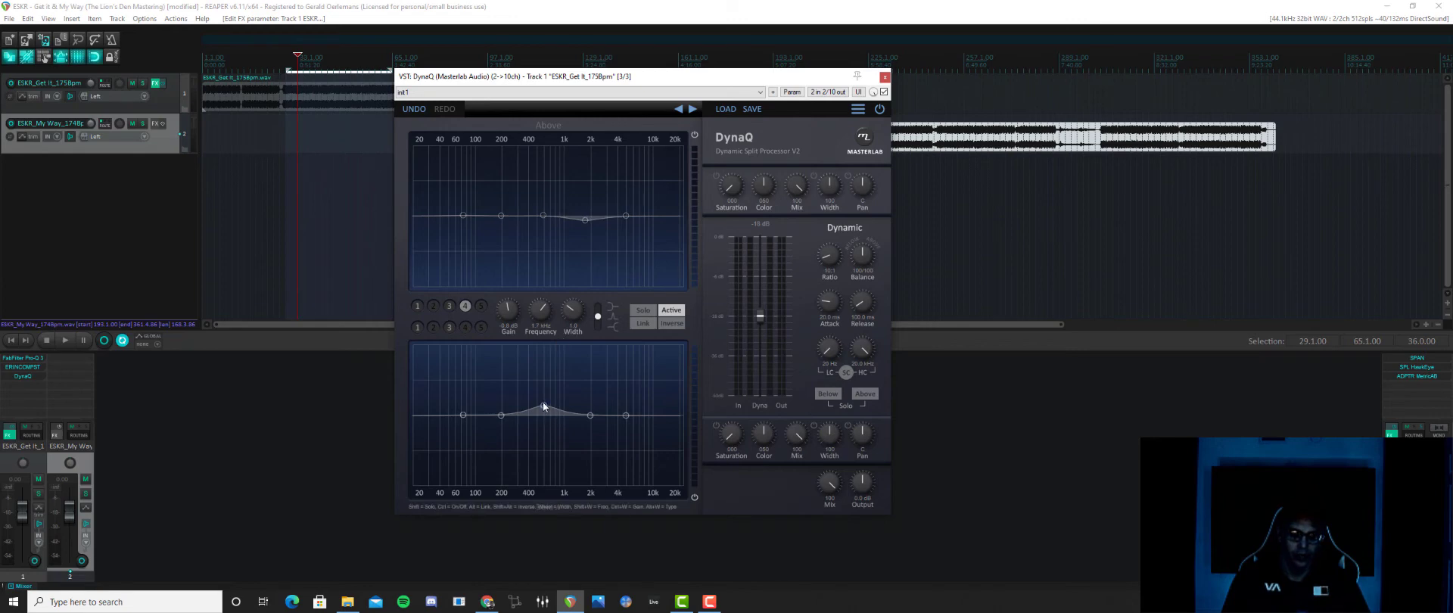
drag(543, 406, 547, 415)
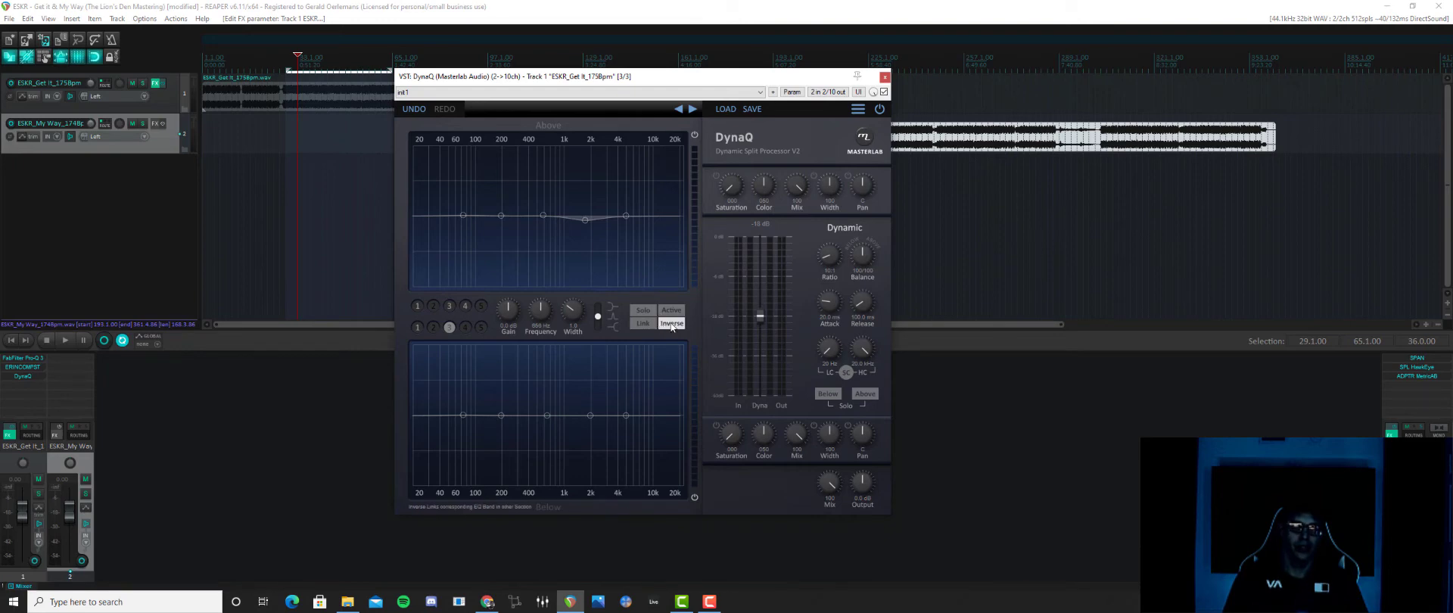
Inverse-link band 4 of the Above and Below EQs, boosting Below and cutting Above by the same amount around 2 kHz
drag(586, 220, 585, 225)
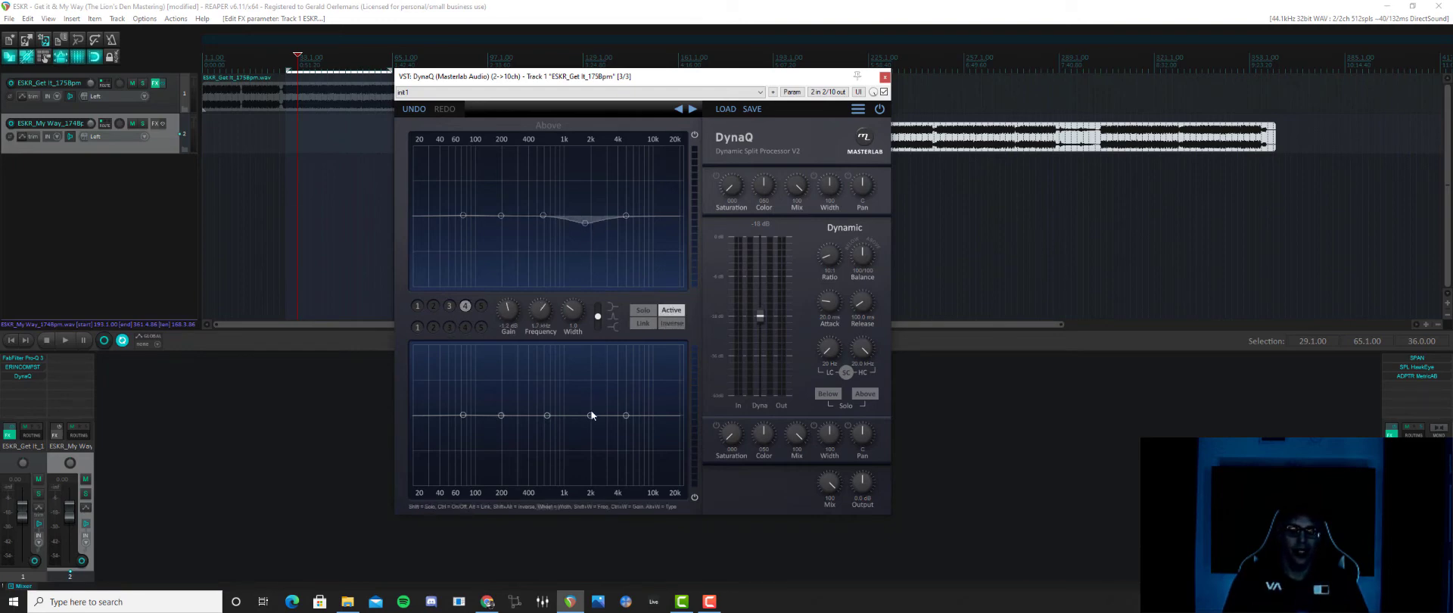
drag(592, 416, 587, 409)
click(669, 324)
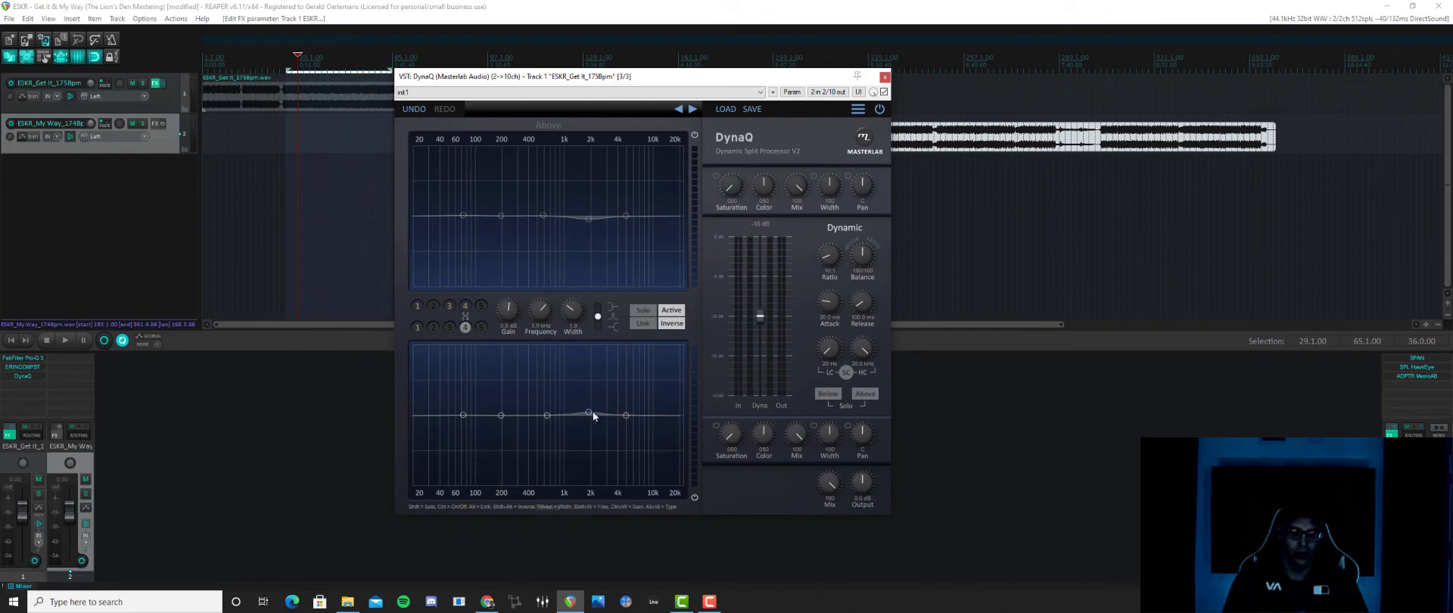
drag(591, 413, 590, 403)
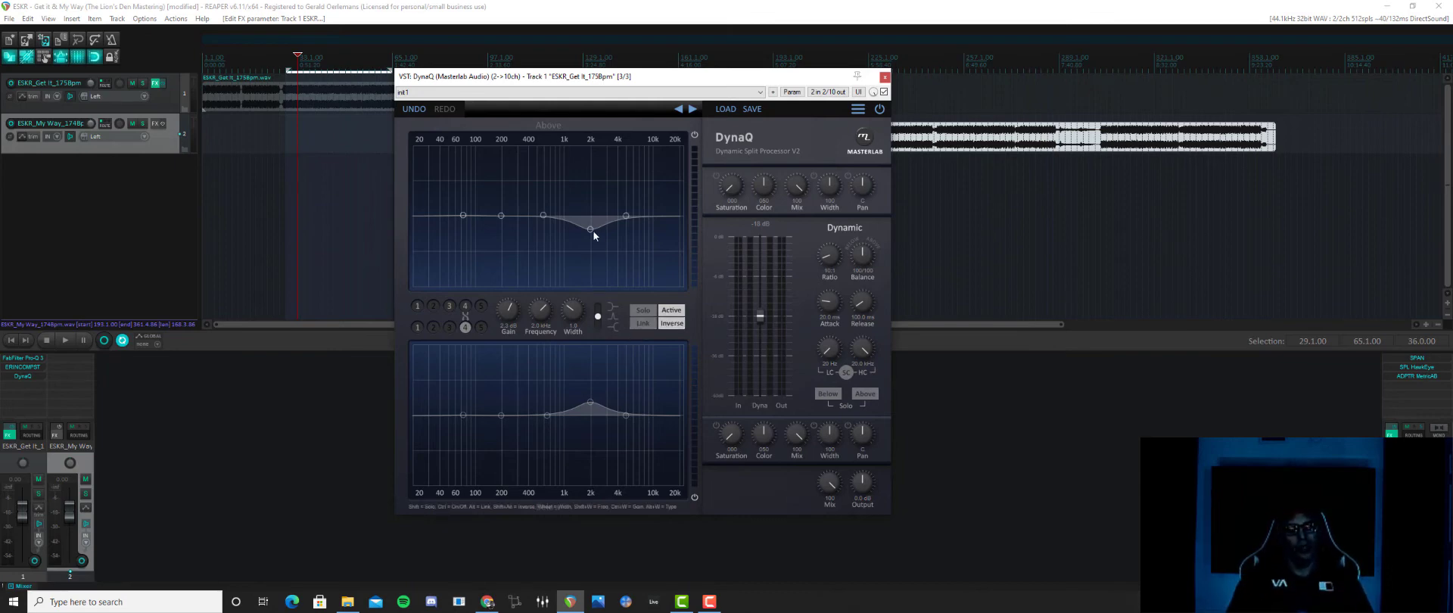
Flip inverse-linked band 4 to an Above boost with a mirrored Below cut around 2 kHz, and bring both curves back to flat
drag(591, 229, 590, 199)
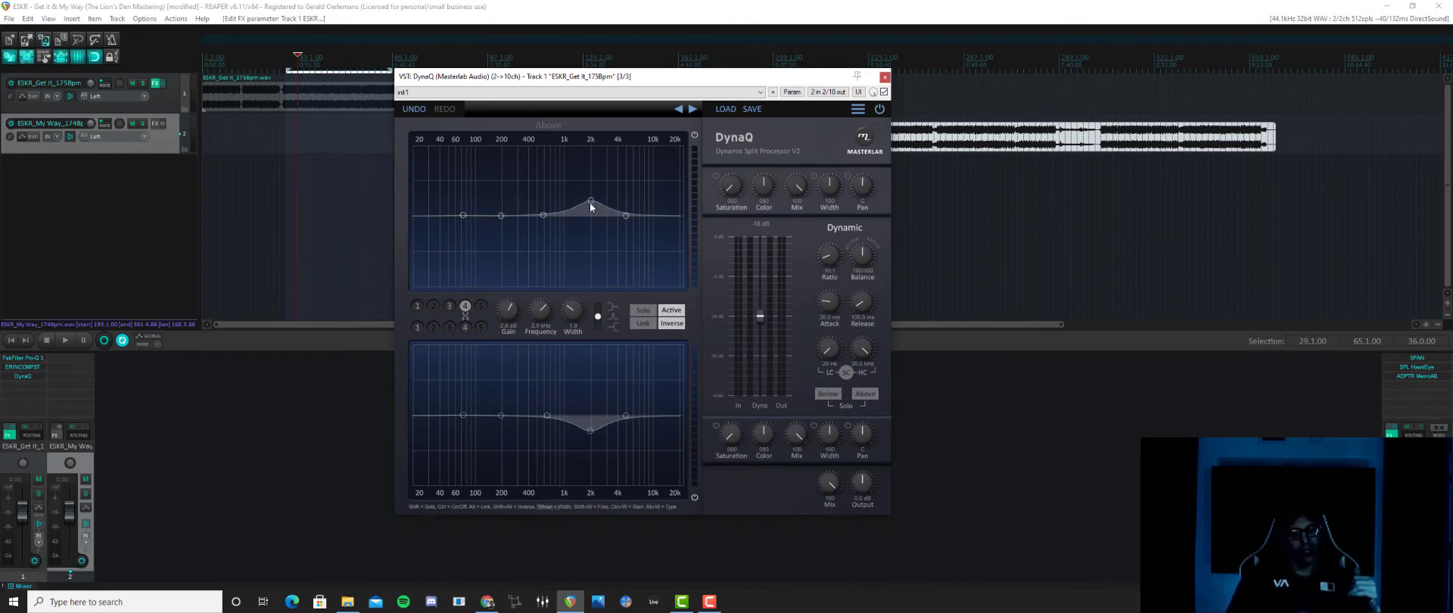
drag(590, 202, 590, 211)
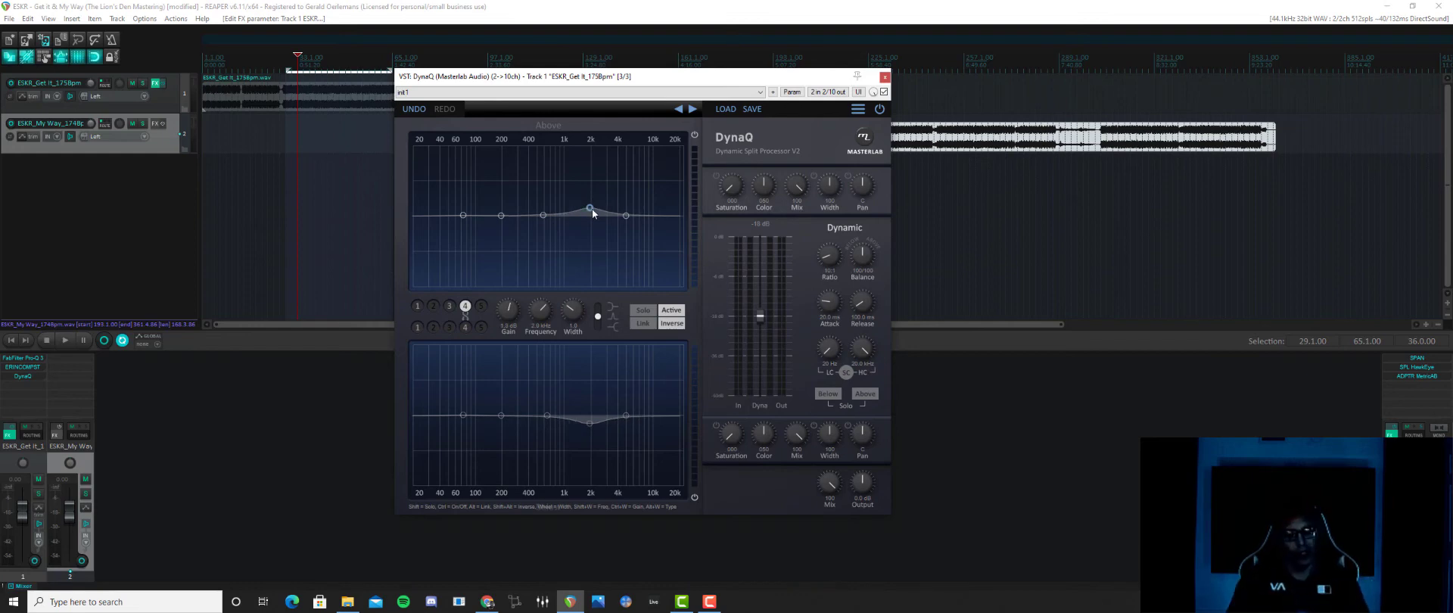
drag(592, 207, 592, 217)
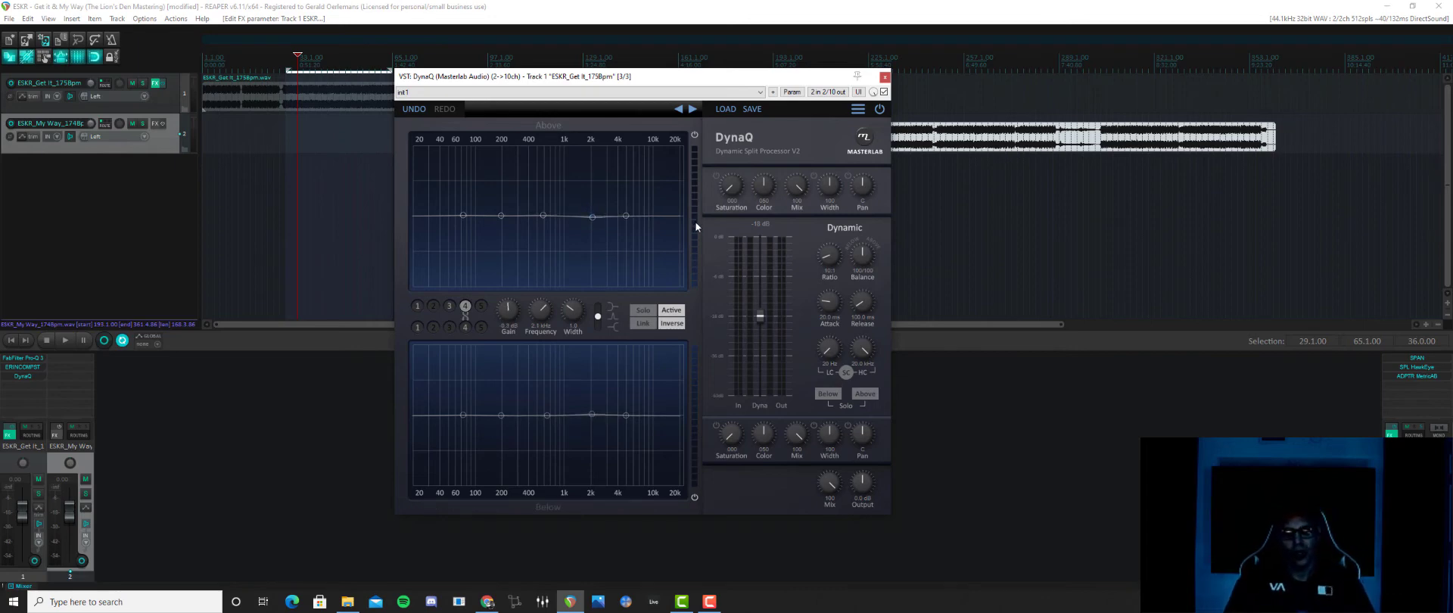
drag(592, 220, 592, 215)
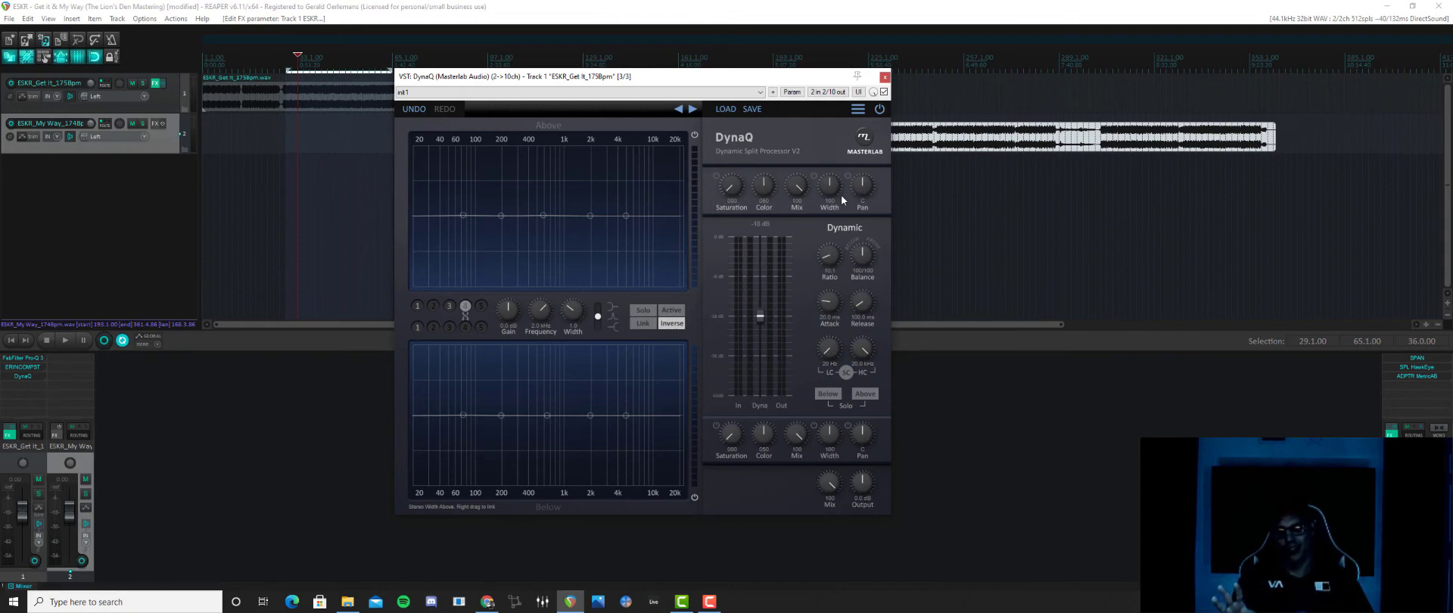
key(ctrl+z)
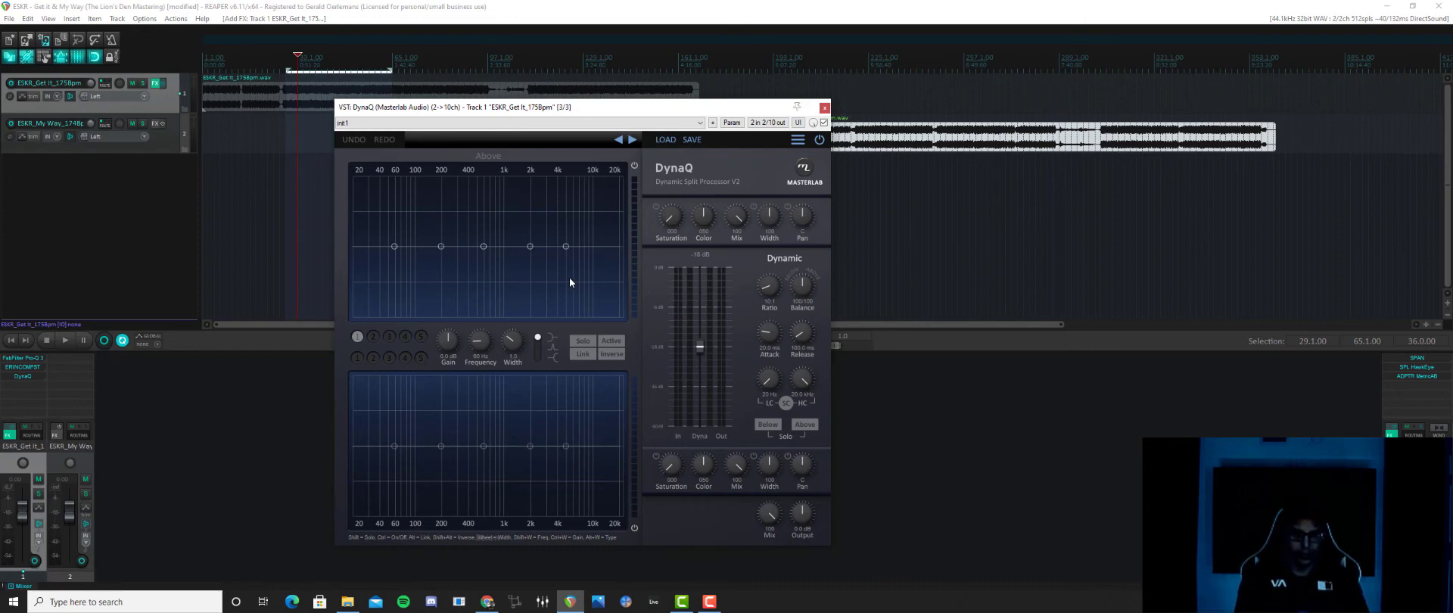
Play the track, solo the Above section and raise the sidechain low cut
key(space)
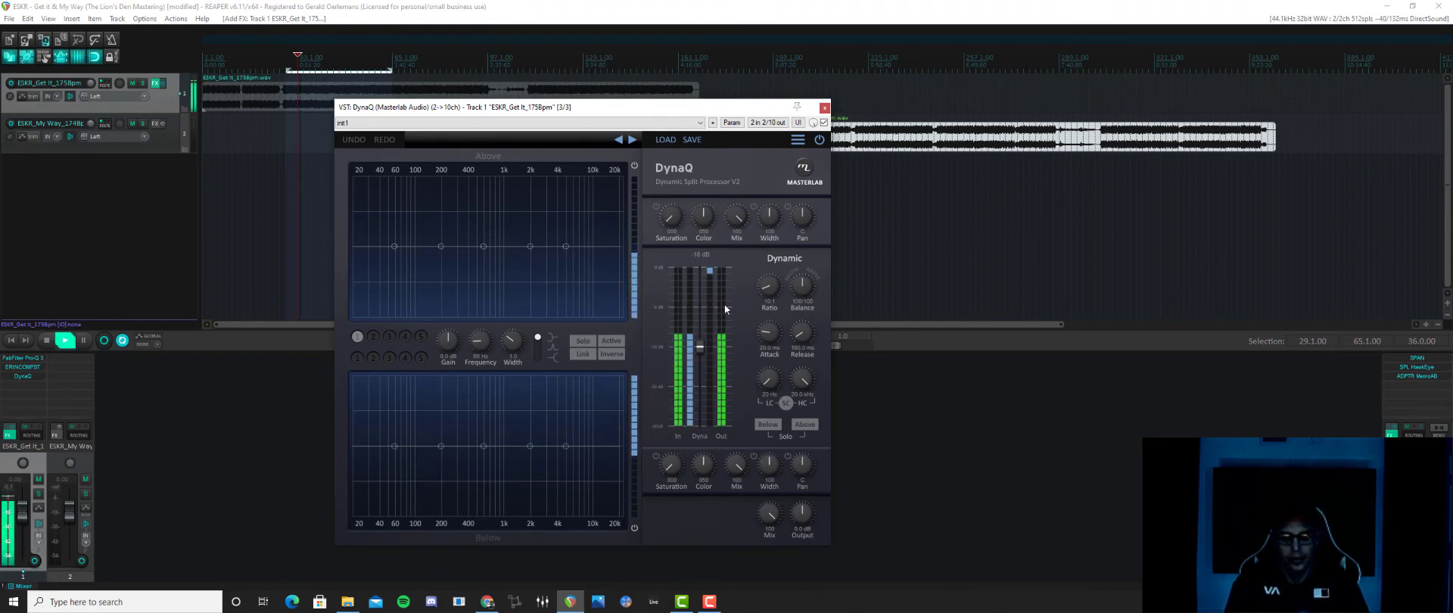
click(805, 426)
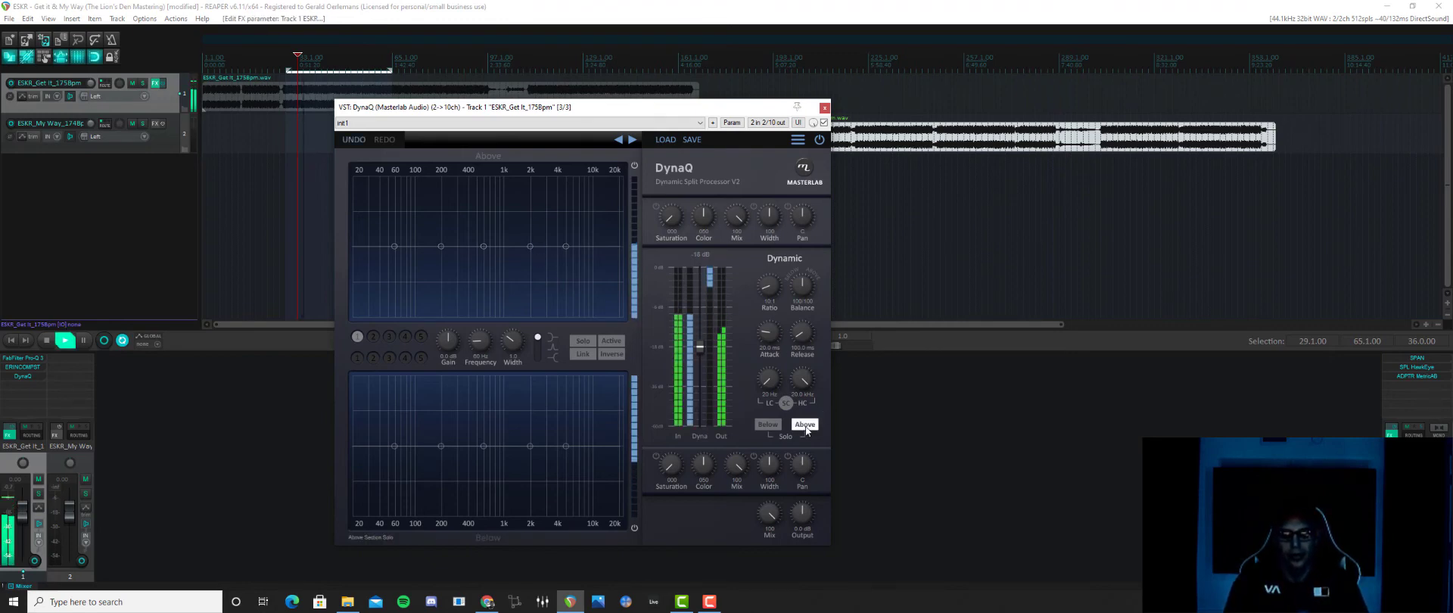
drag(770, 394, 778, 374)
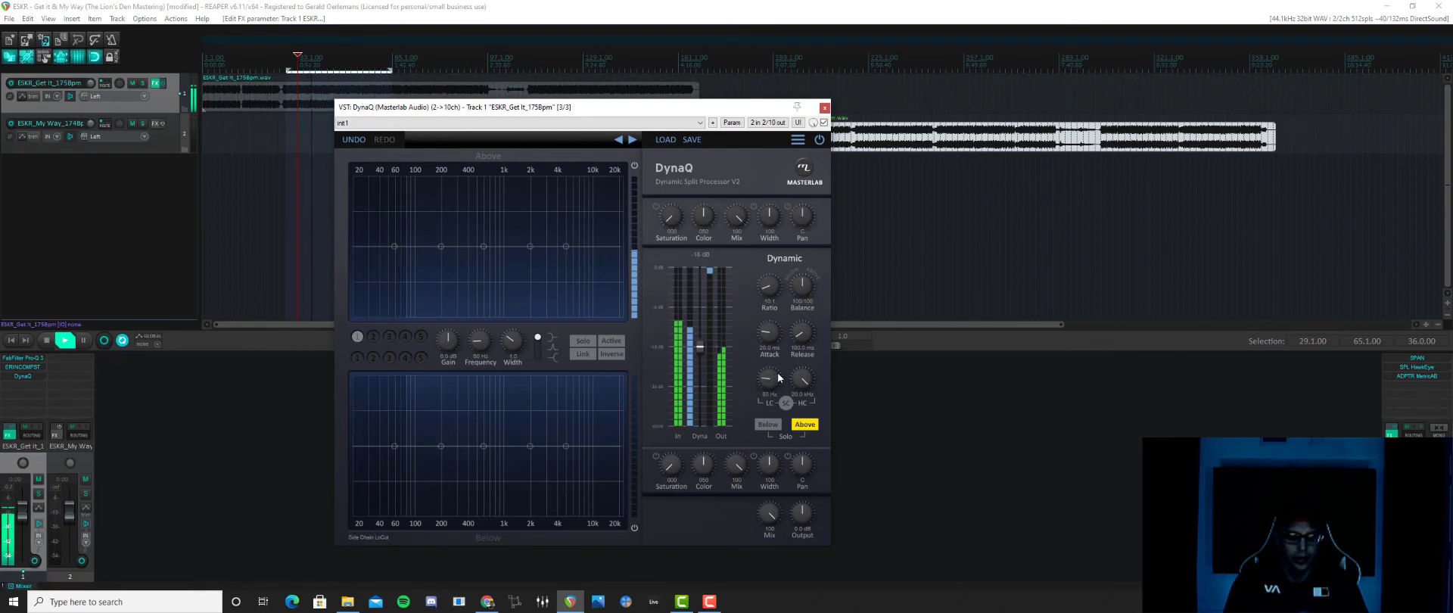
Boost Above band 4 slightly around 3 kHz with an adjusted width while soloed, and turn off the band and Above solos
drag(528, 248, 529, 243)
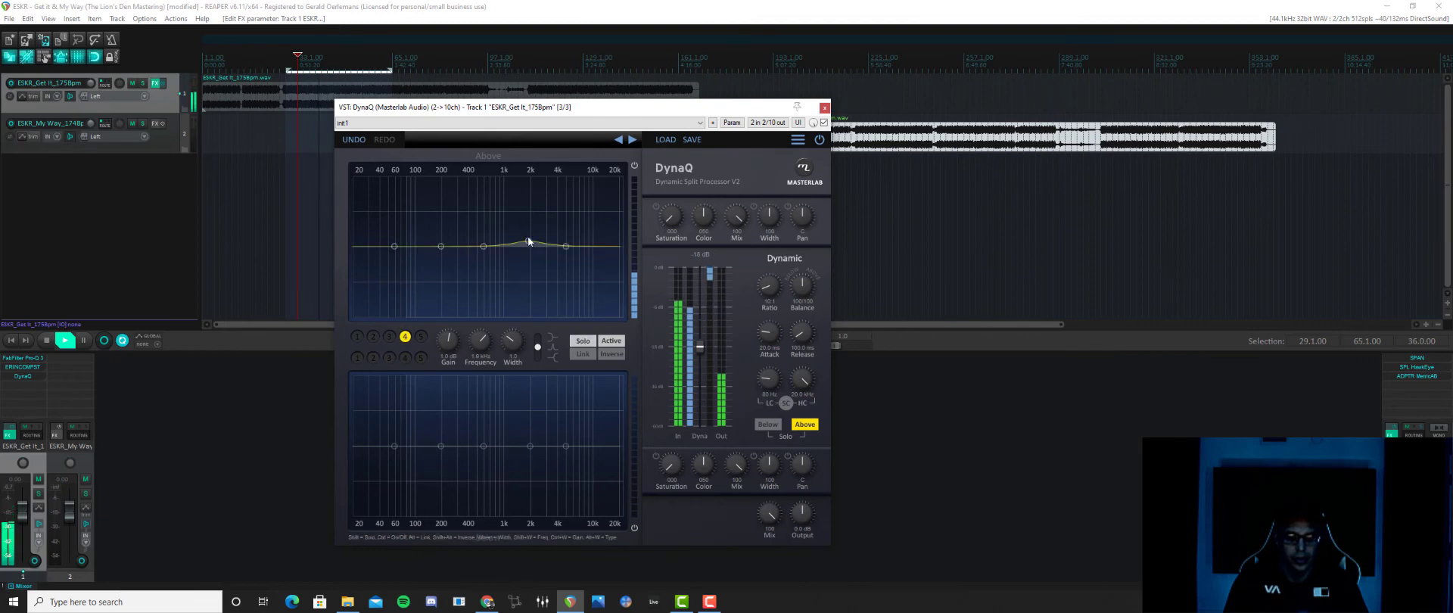
drag(534, 239, 551, 244)
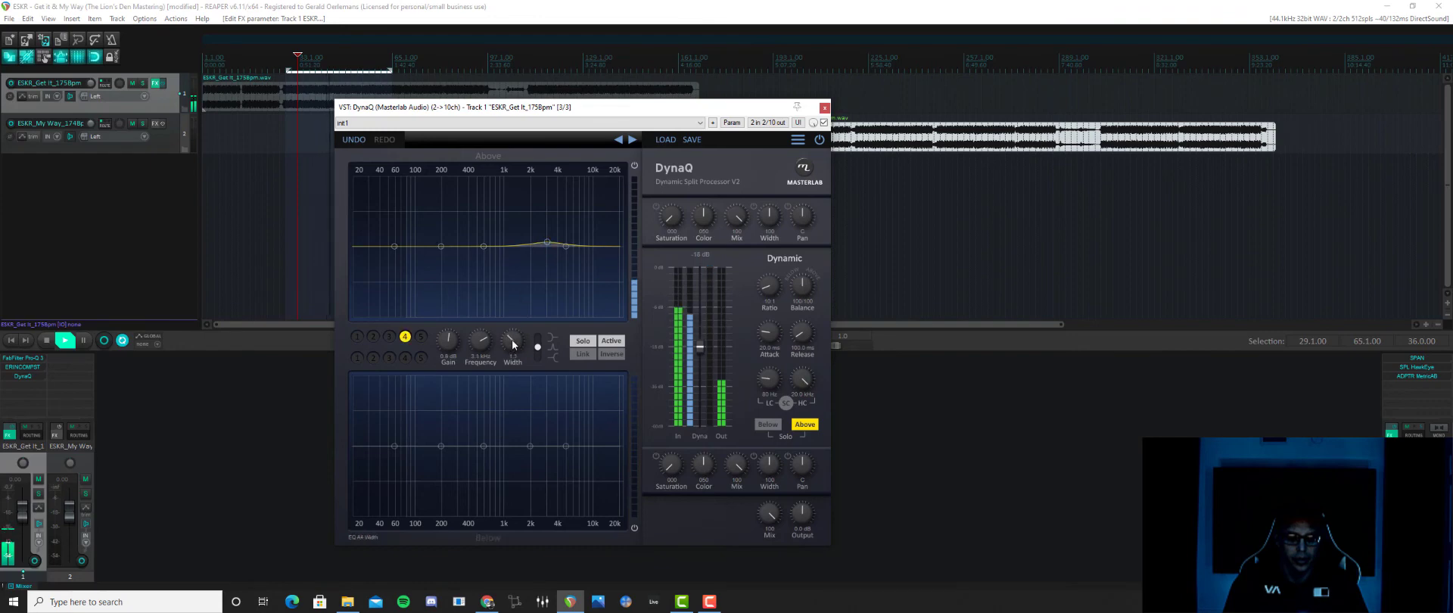
drag(513, 350, 514, 362)
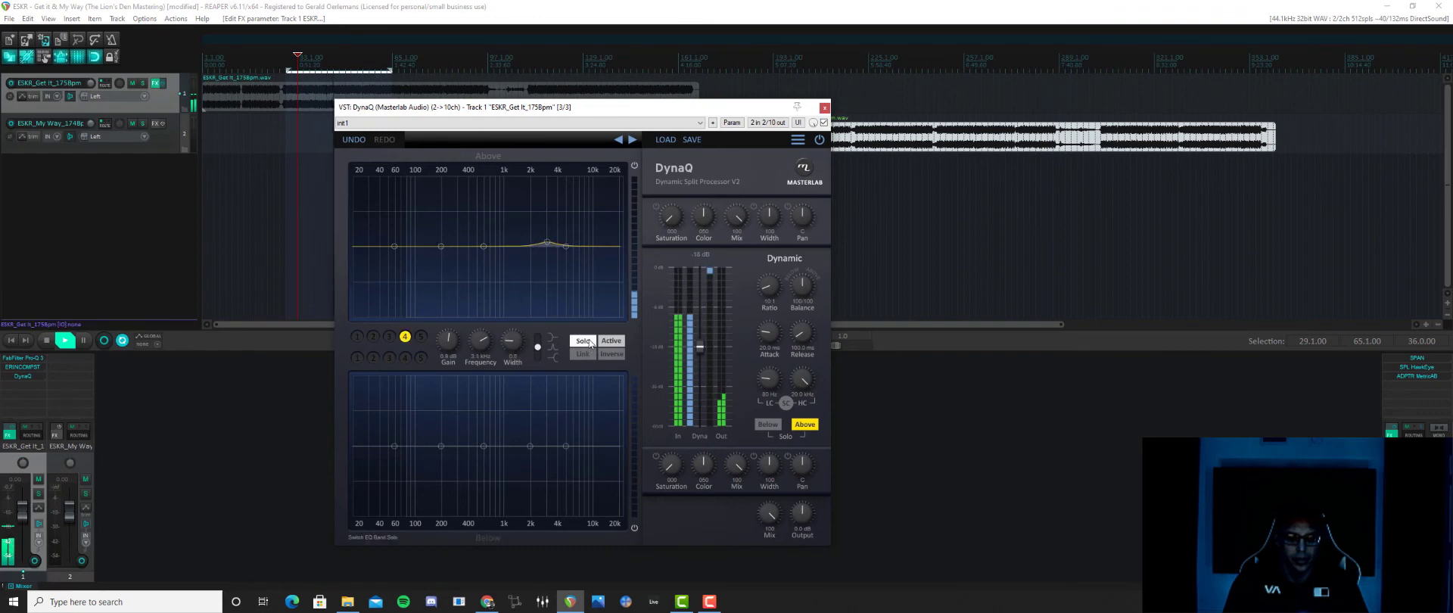
click(805, 425)
click(806, 428)
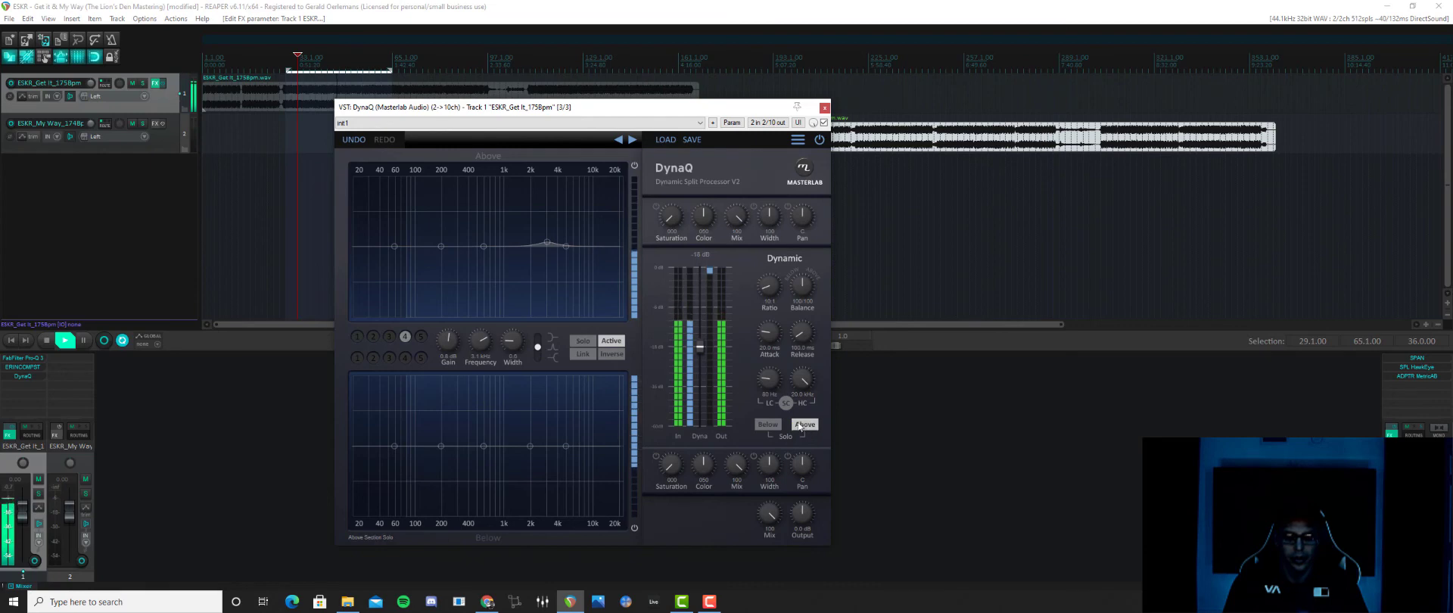
Nudge Above band 5 higher in frequency and, with Below soloed, raise Below band 5's high shelf about 1 dB near 9 kHz
drag(567, 248, 574, 246)
click(566, 446)
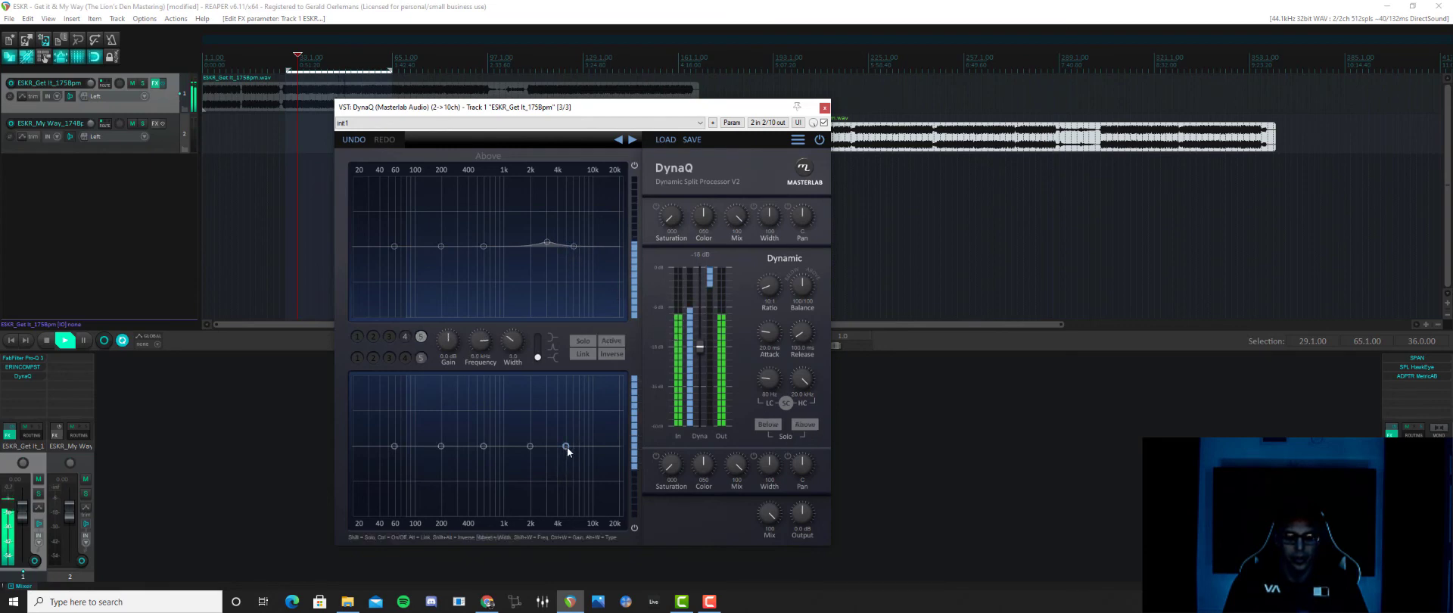
click(765, 426)
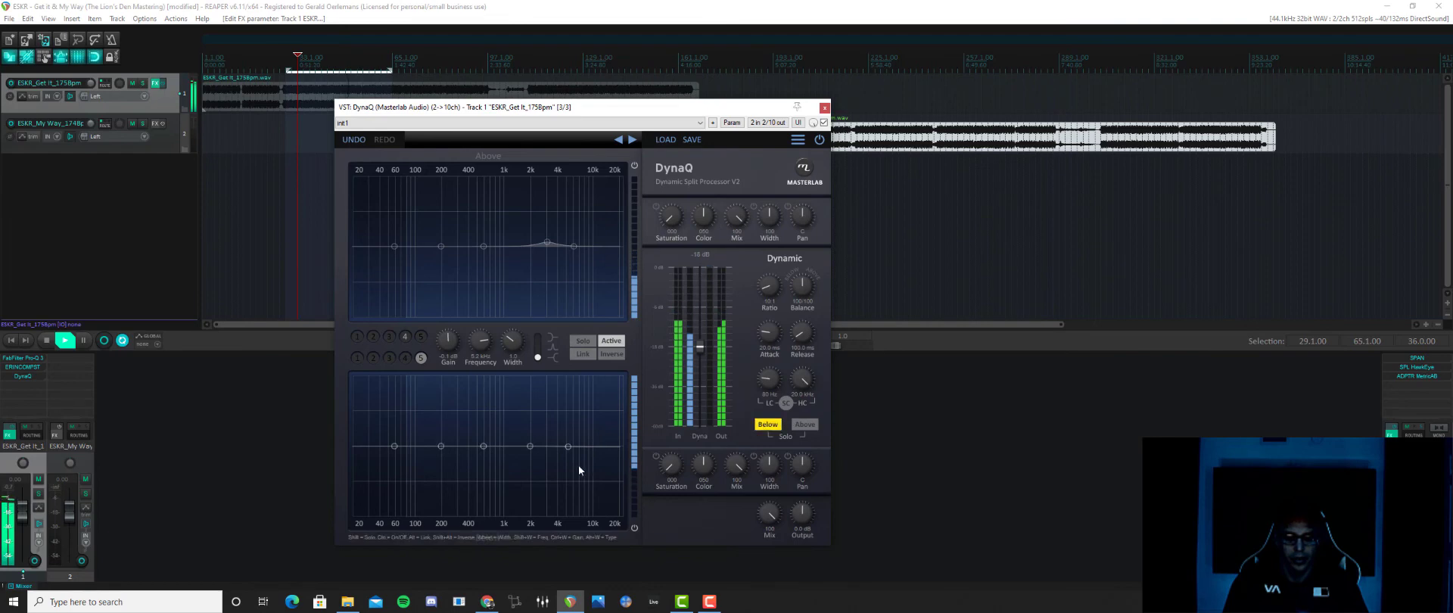
drag(569, 446, 589, 439)
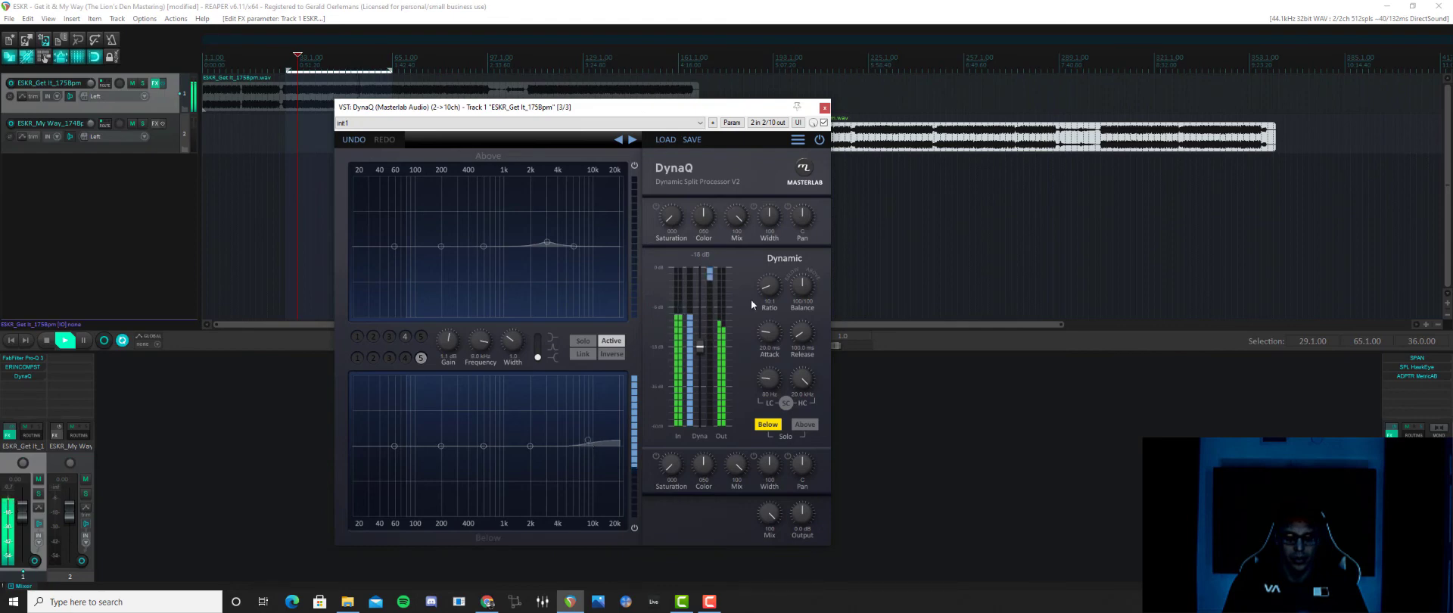
Shorten the dynamic attack and lengthen the release, switching the section solo from Below to Above
drag(765, 348, 803, 331)
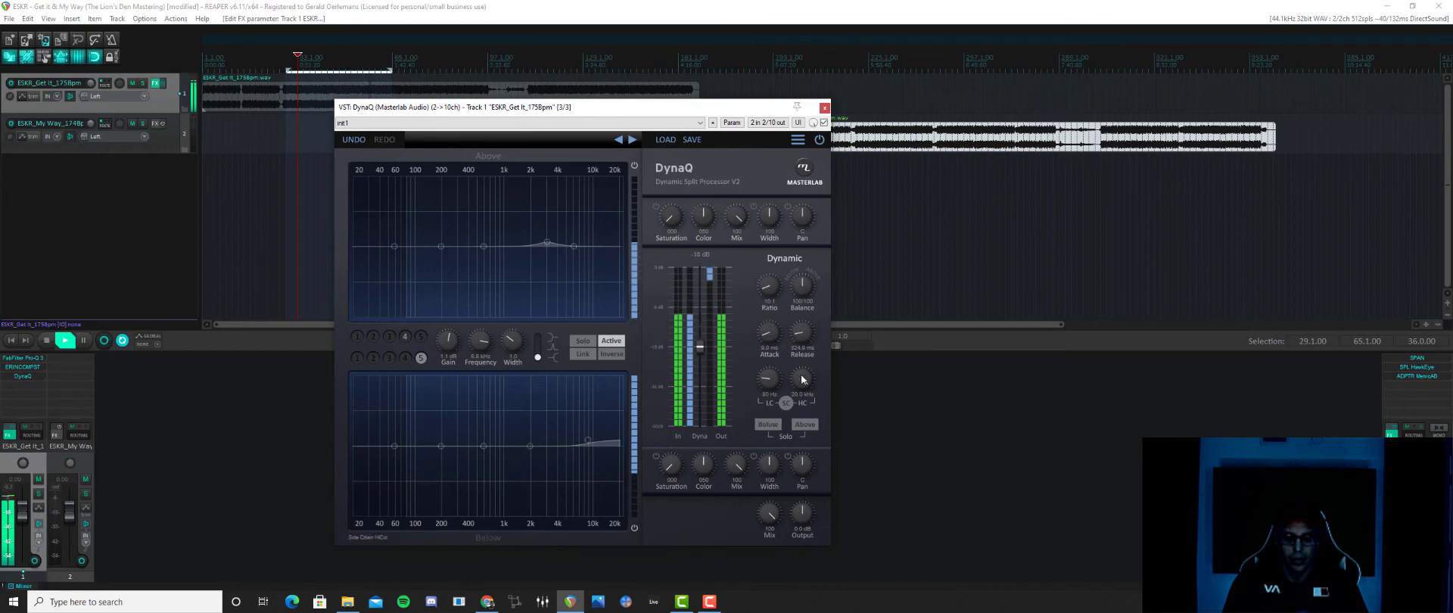
click(805, 425)
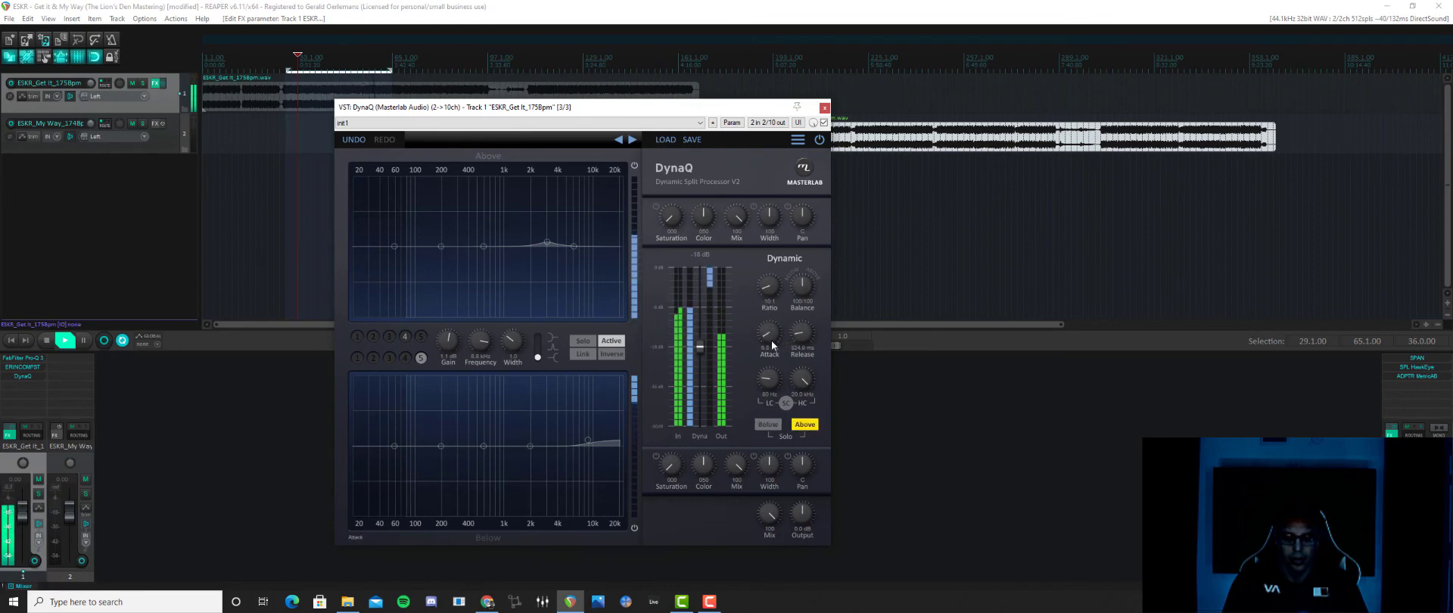
scroll(771, 339, down, 3)
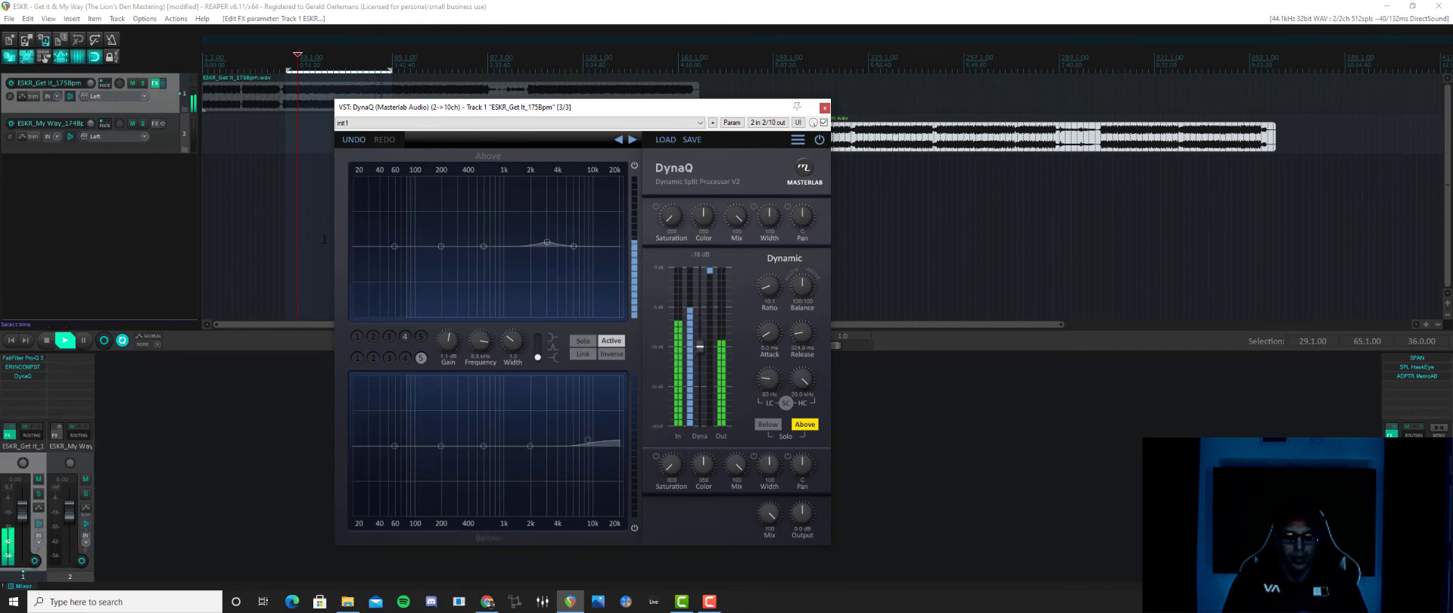
Move Above band 2 to about 100 Hz with a slight cut, and turn off the Above solo
drag(438, 247, 416, 248)
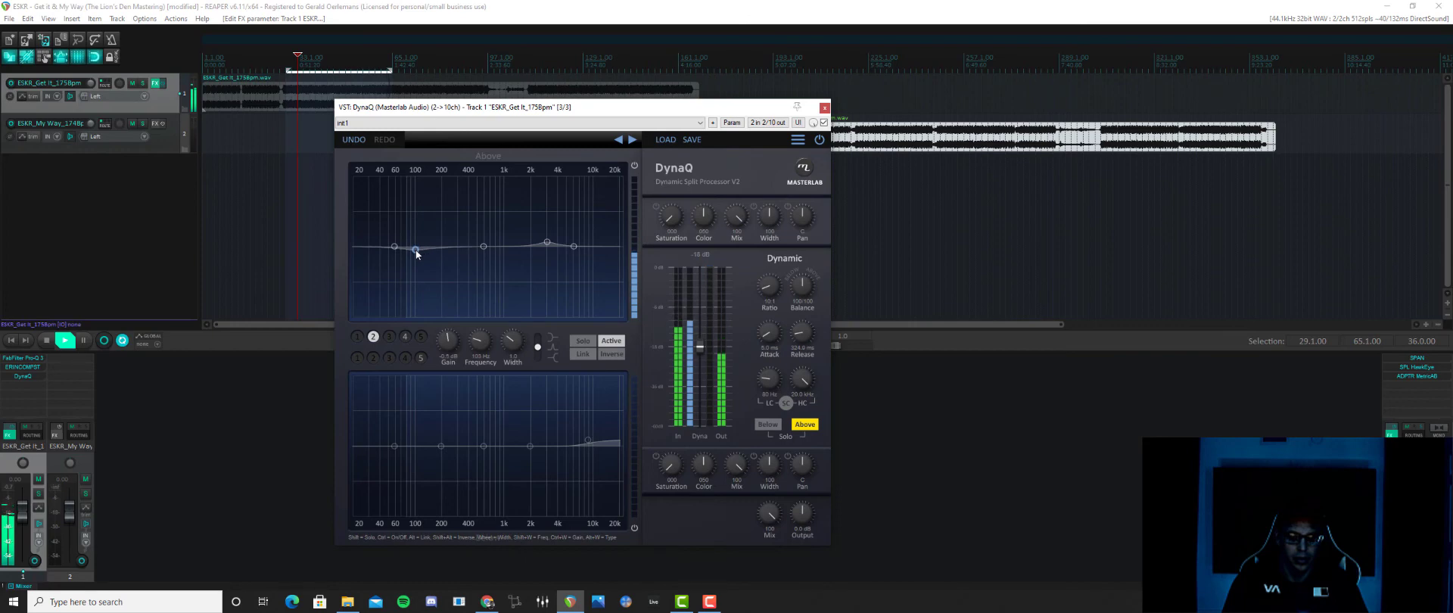
drag(415, 248, 416, 252)
click(805, 424)
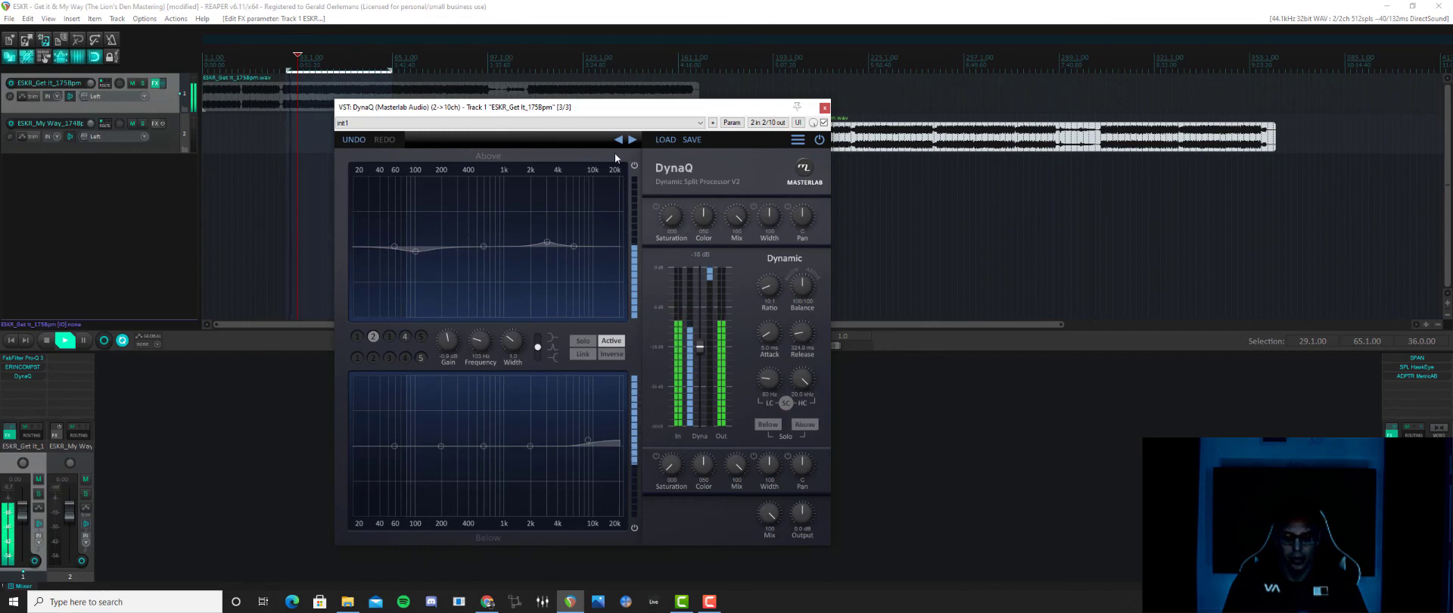
Enable saturation for the Above section, raise its amount to around the middle and increase its color slightly
click(657, 206)
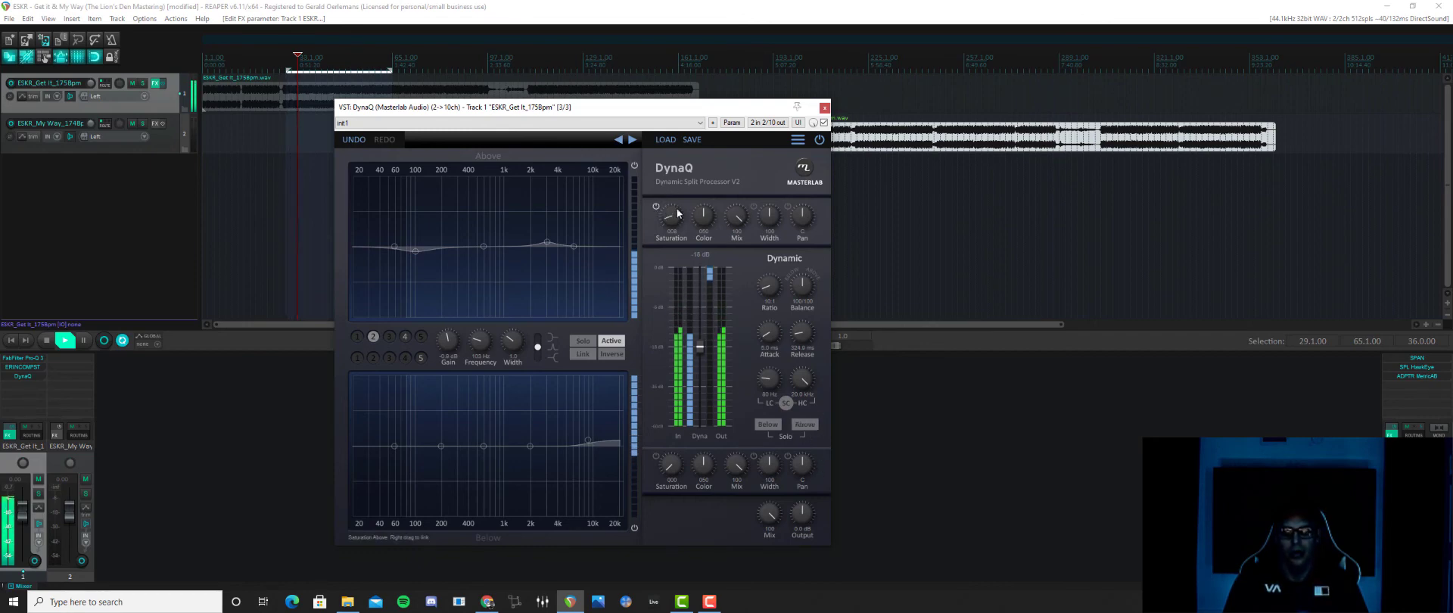
drag(680, 188, 690, 181)
drag(703, 221, 702, 215)
double_click(701, 216)
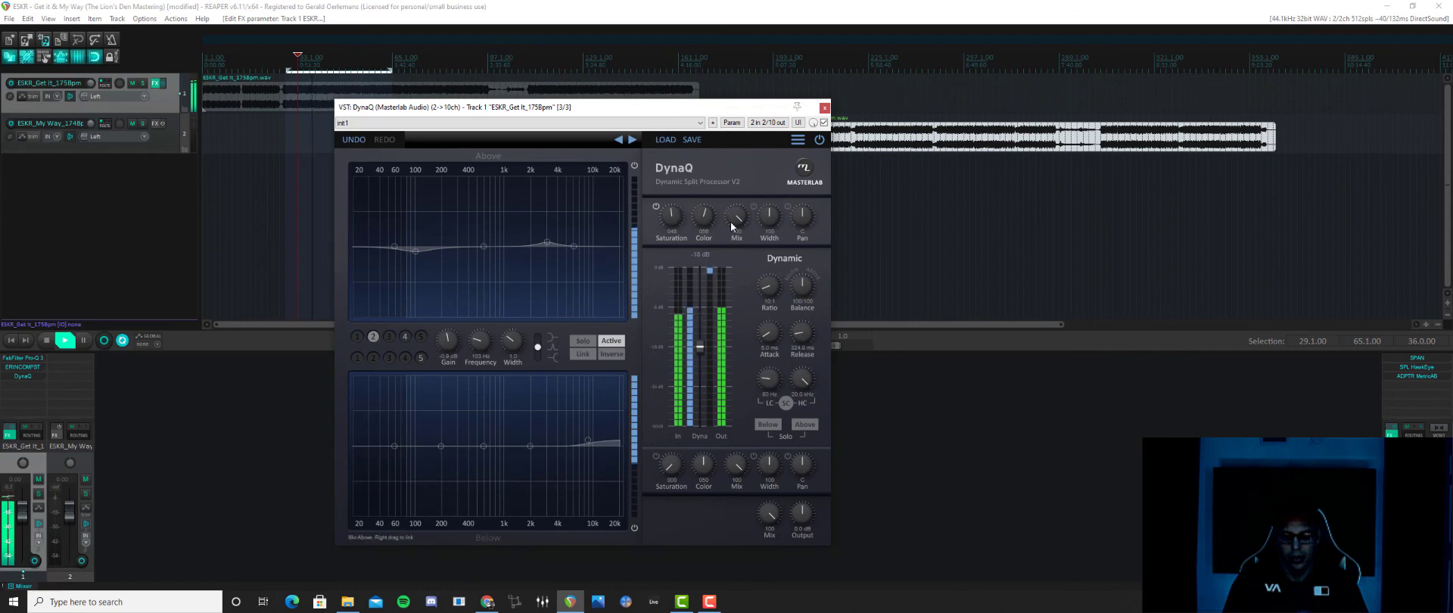
Enable stereo width for the Above section and widen it slightly
drag(764, 206, 766, 218)
scroll(766, 218, up, 7)
scroll(769, 217, up, 2)
scroll(772, 215, up, 1)
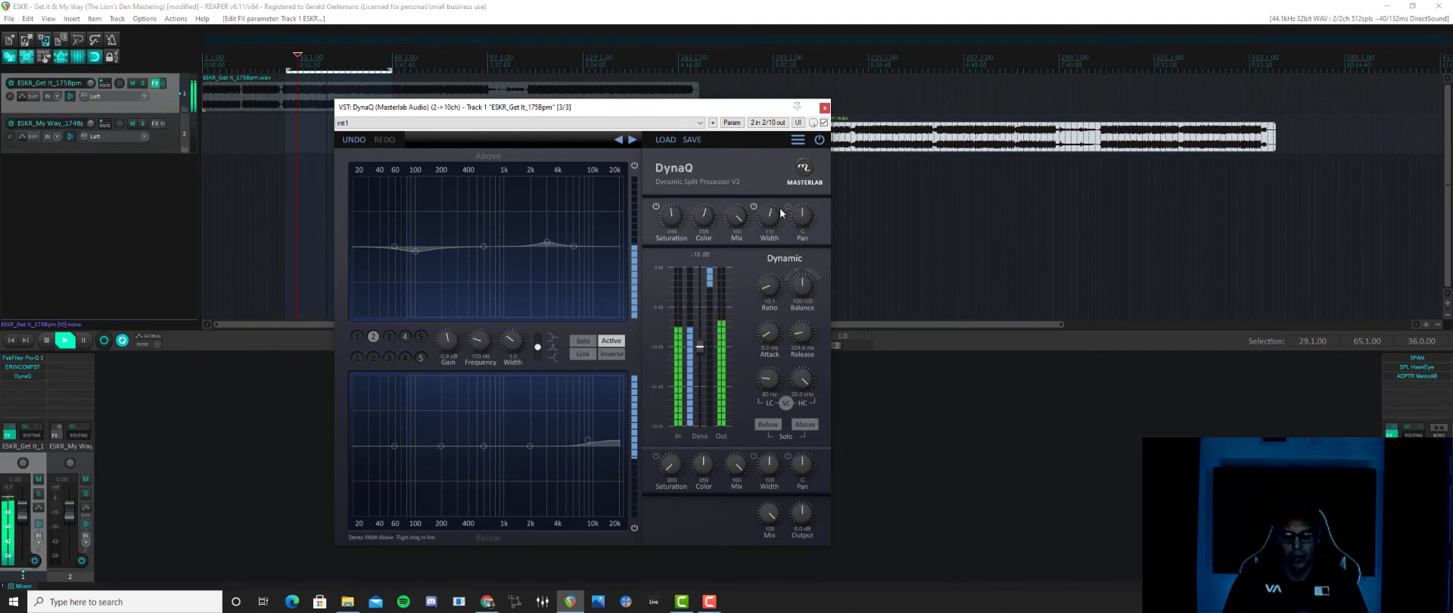
Bypass and re-enable the plugin to compare the processed sound with the original
click(821, 141)
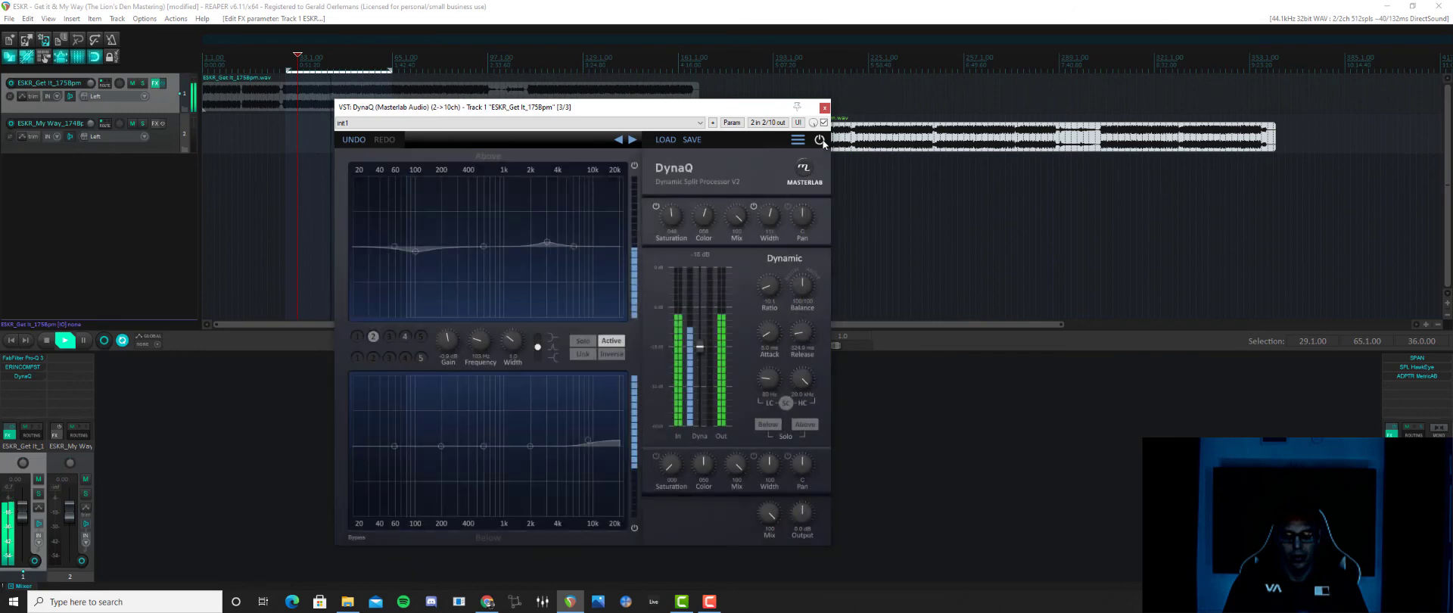
click(803, 168)
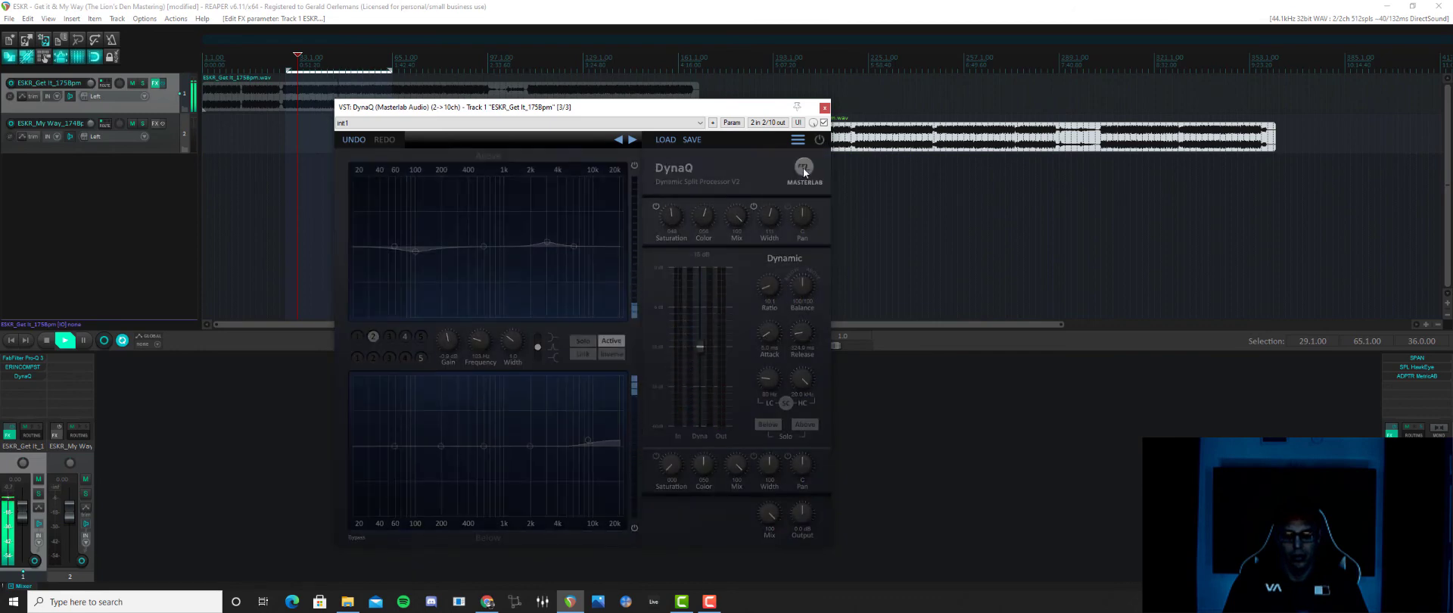
click(804, 169)
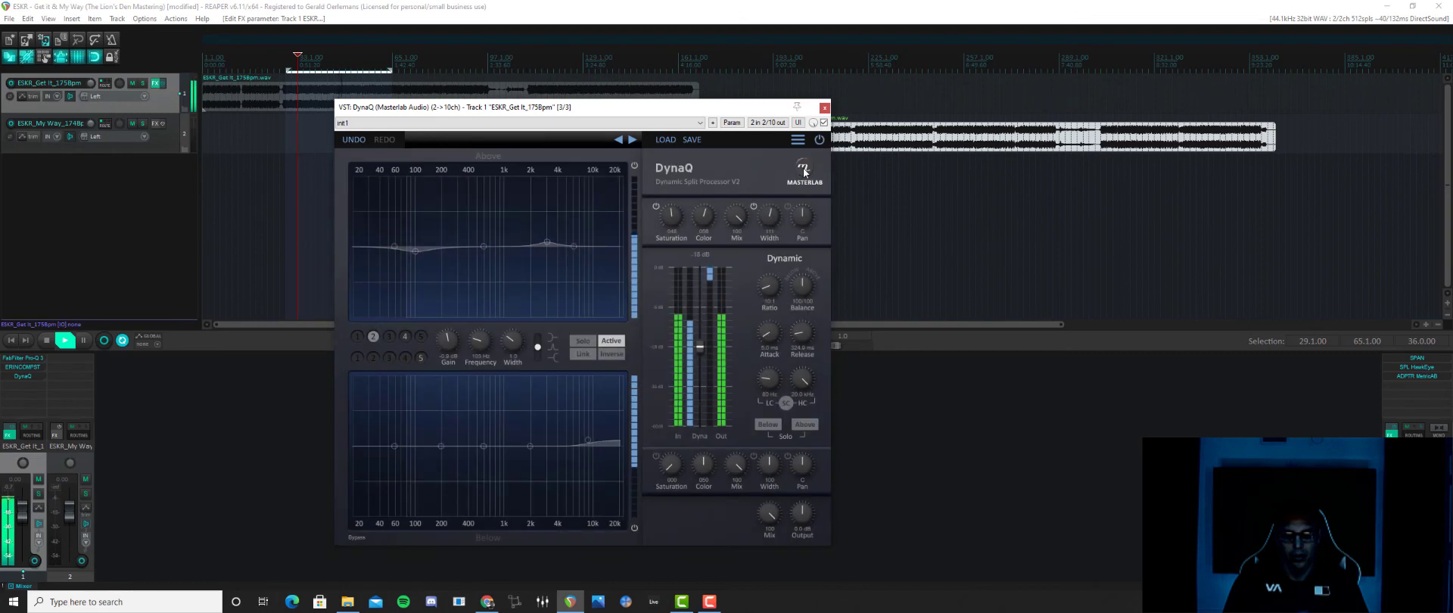
Cut Below band 2 slightly near 100 Hz and move Above band 3 down to about 400 Hz
click(442, 446)
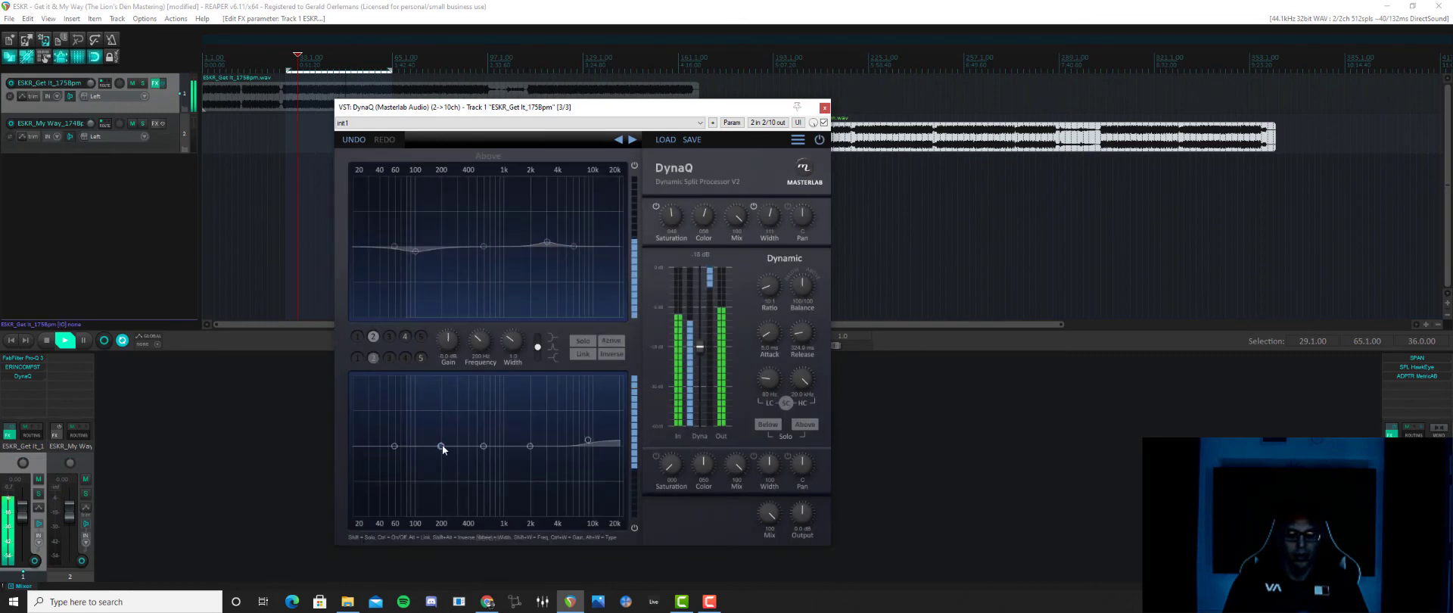
drag(442, 447, 417, 448)
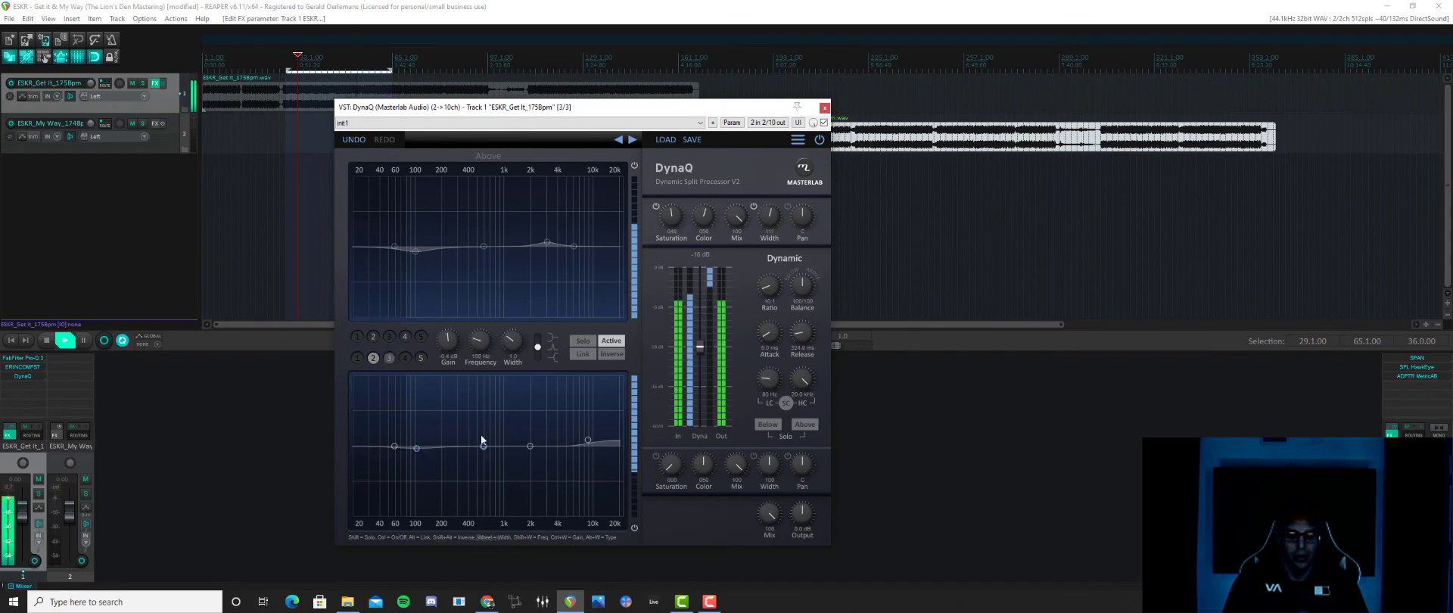
drag(484, 246, 470, 248)
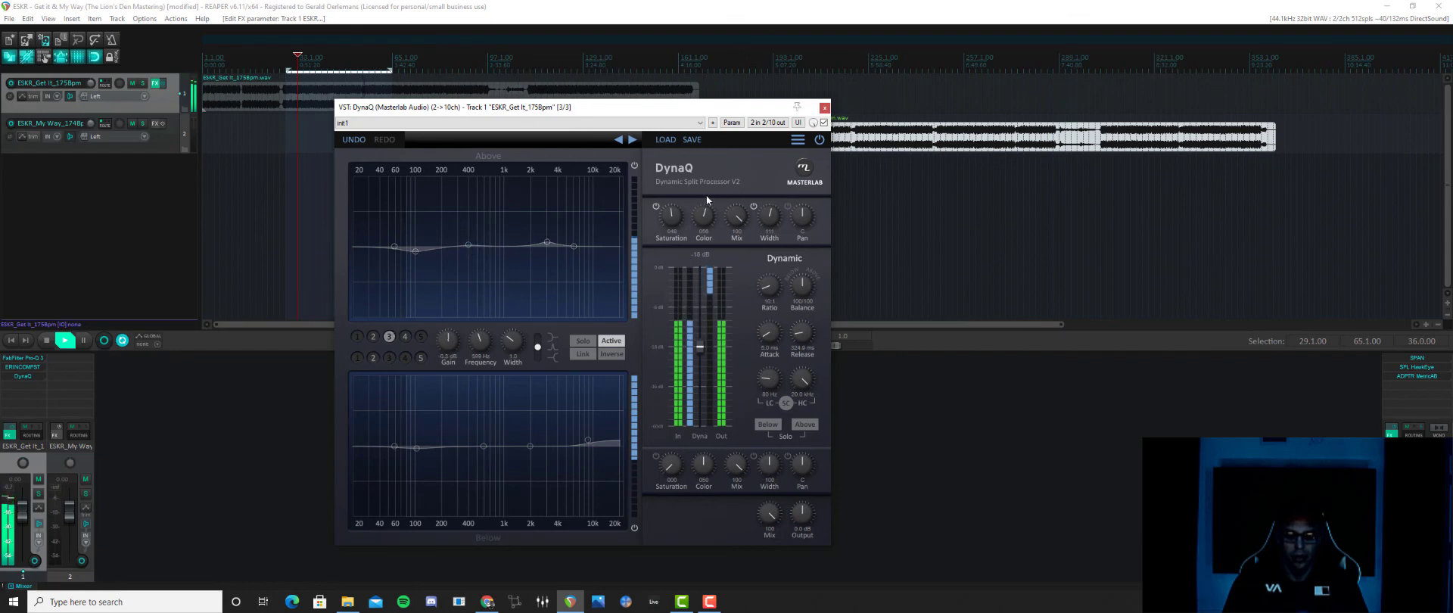
Toggle the plugin bypass repeatedly to compare the updated EQ settings with the unprocessed track
click(805, 175)
click(805, 175)
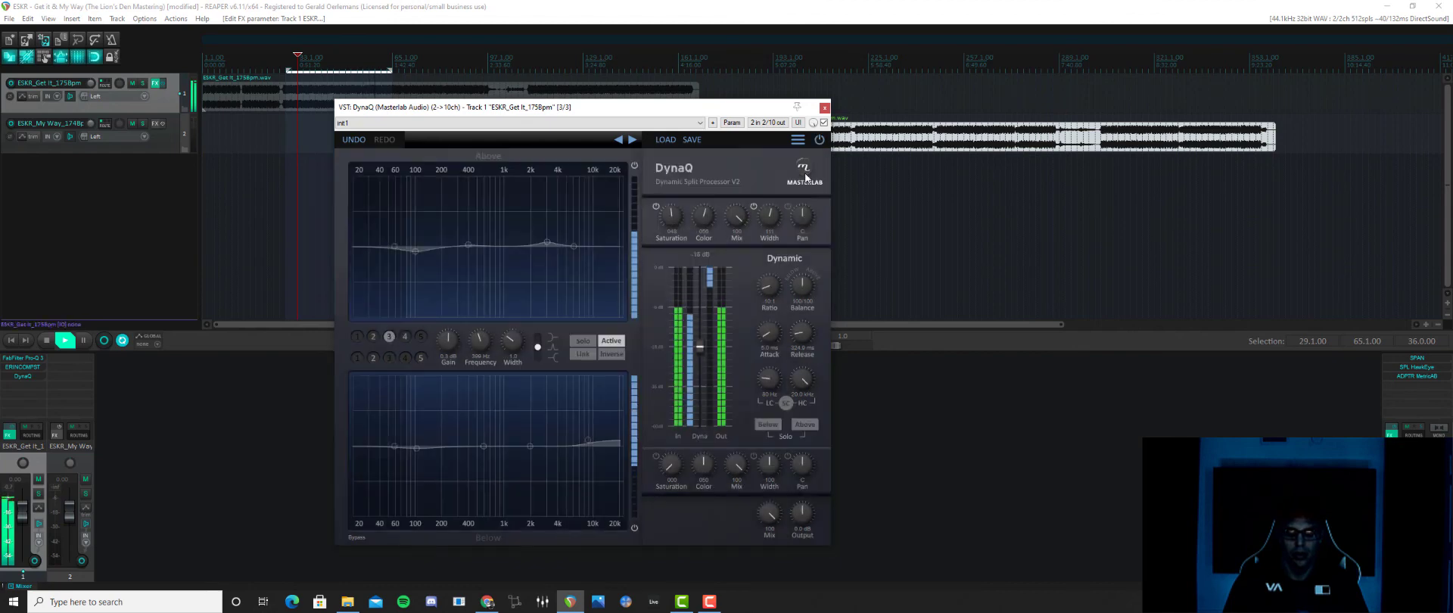
click(805, 172)
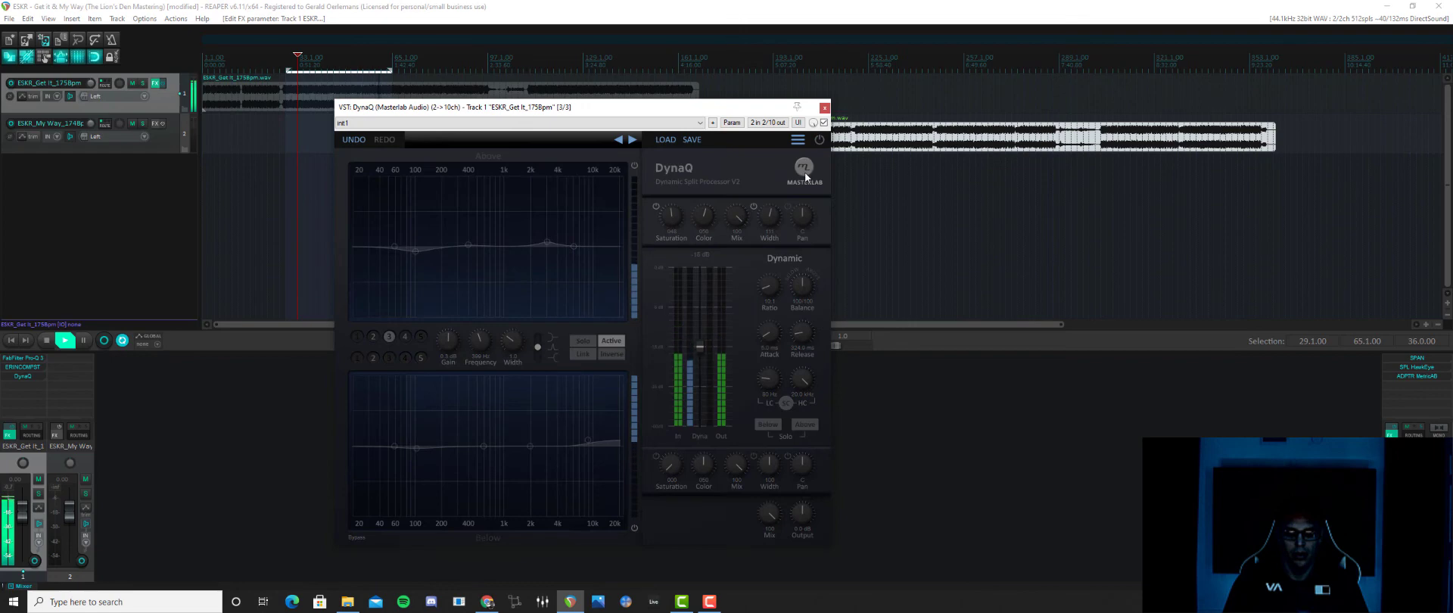
click(806, 171)
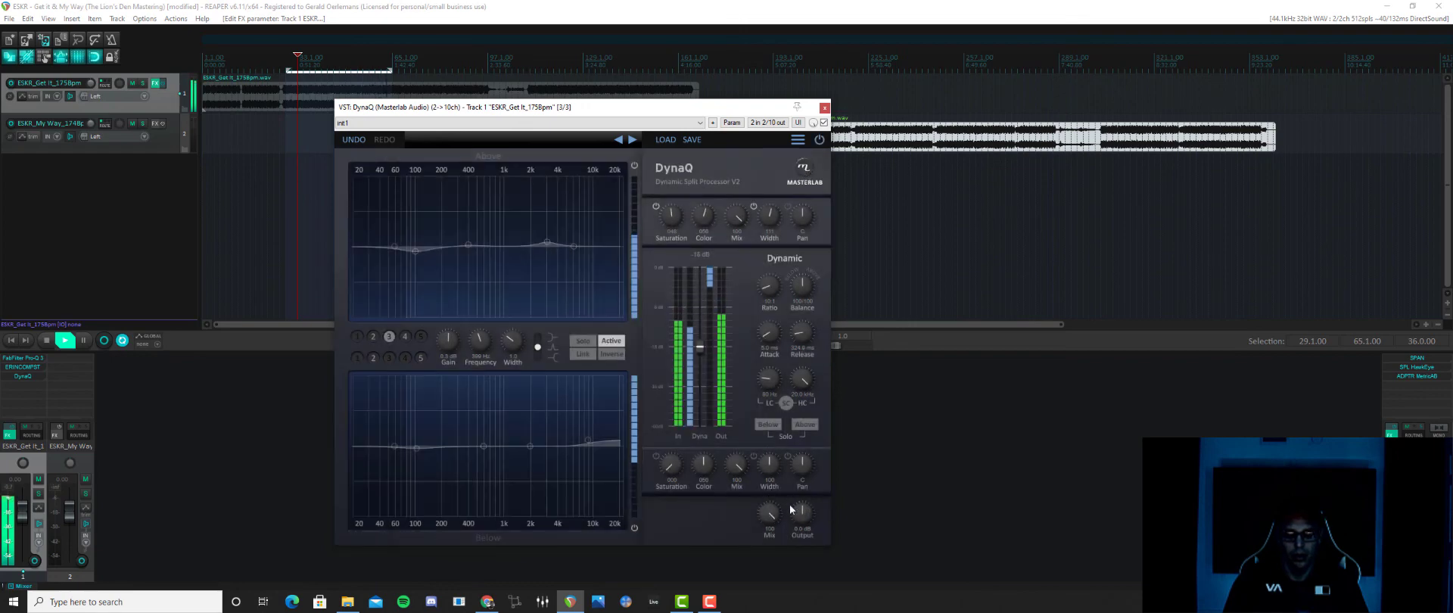
Trim the plugin's output level down slightly and compare it with the bypassed signal
drag(796, 514, 796, 519)
click(810, 166)
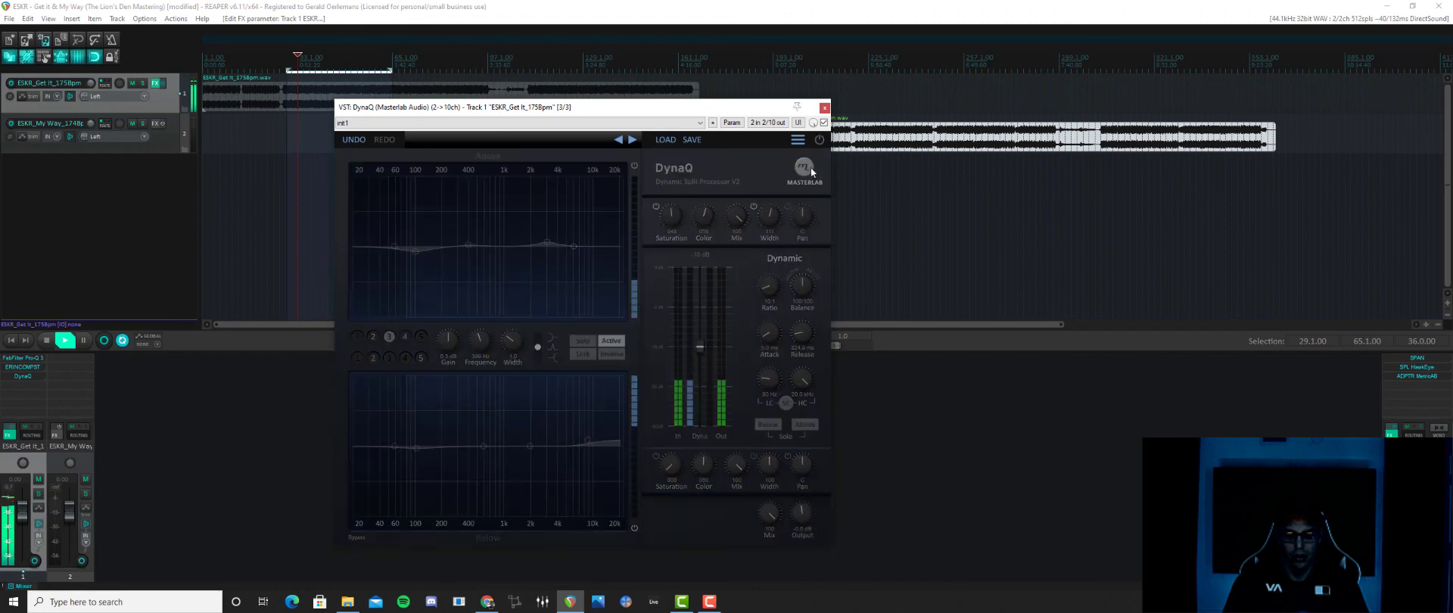
click(810, 166)
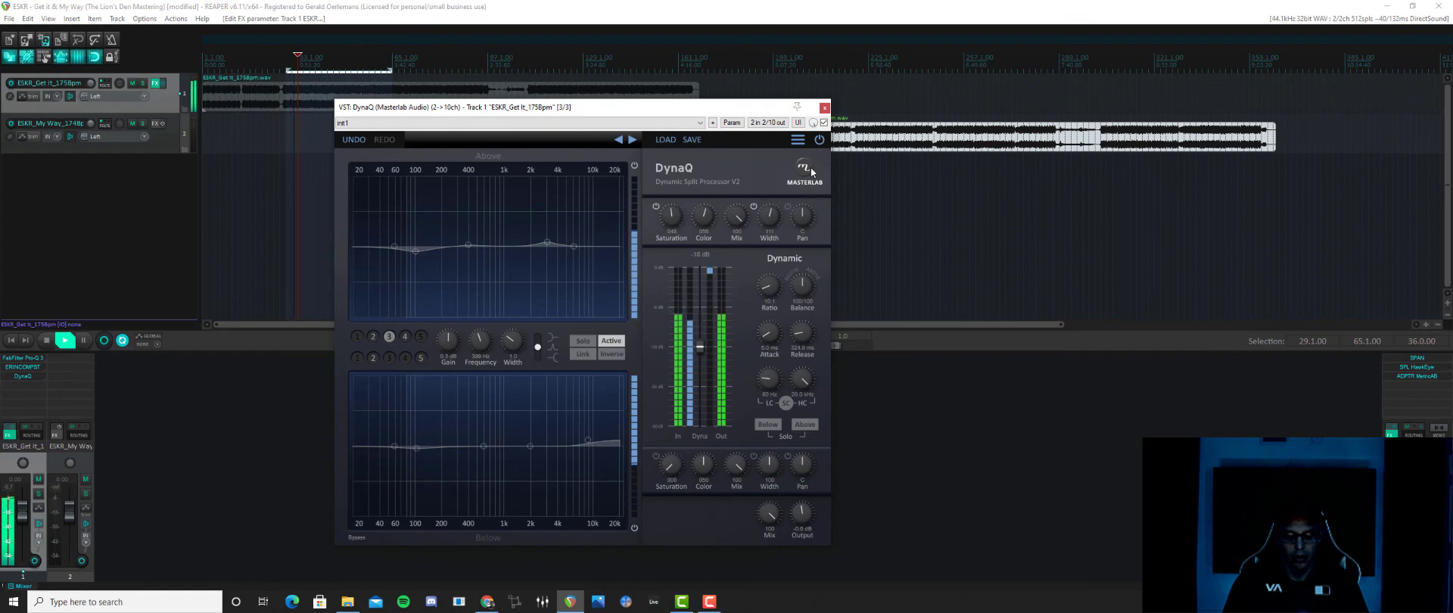
Stop playback and switch to Chrome to show the DynaQ Version 2 product page
key(space)
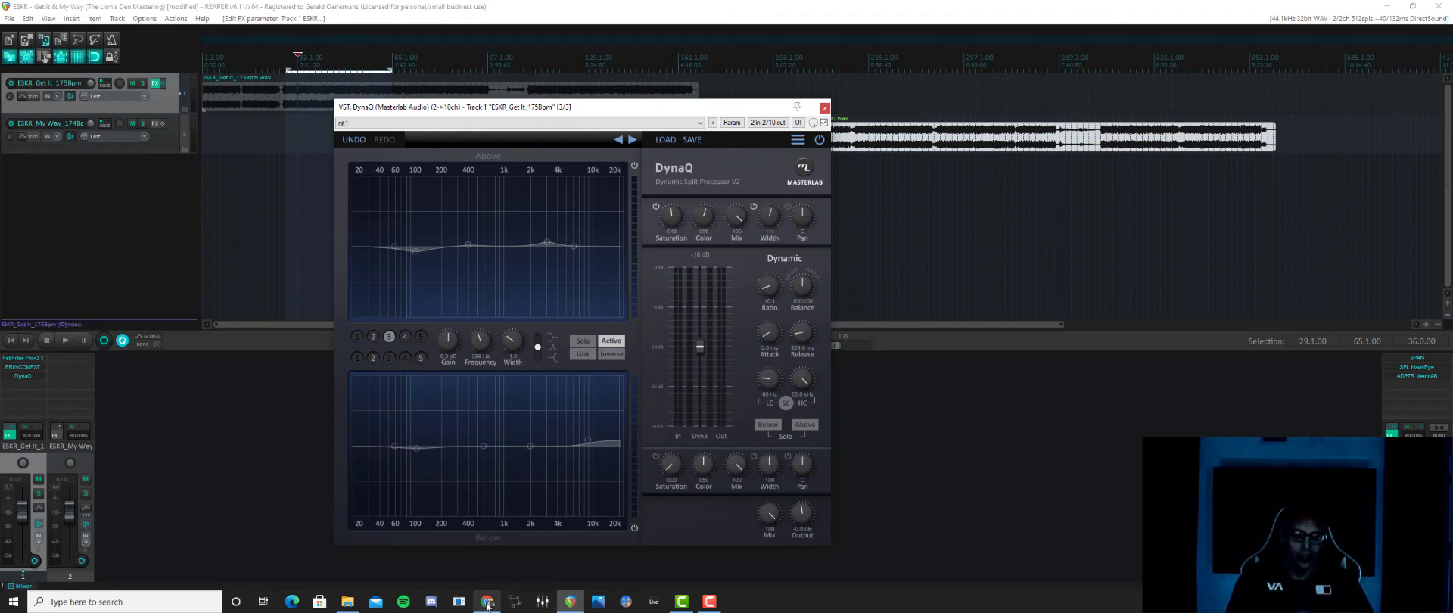
click(488, 601)
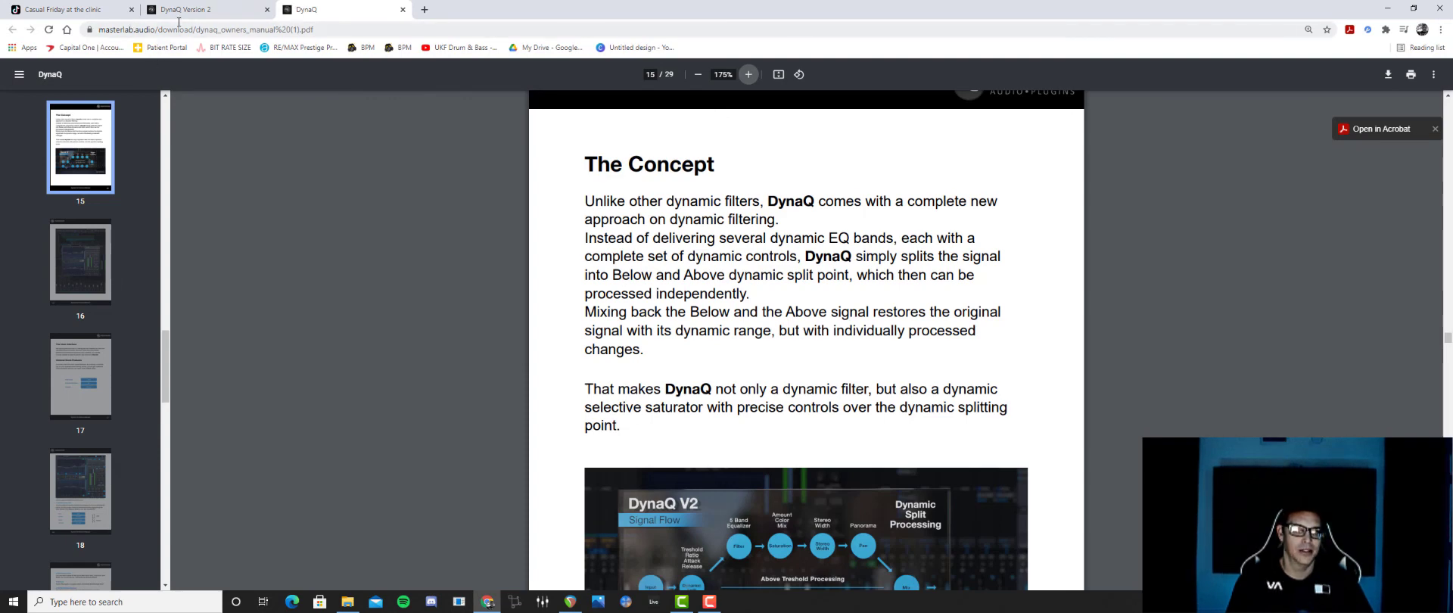
click(186, 10)
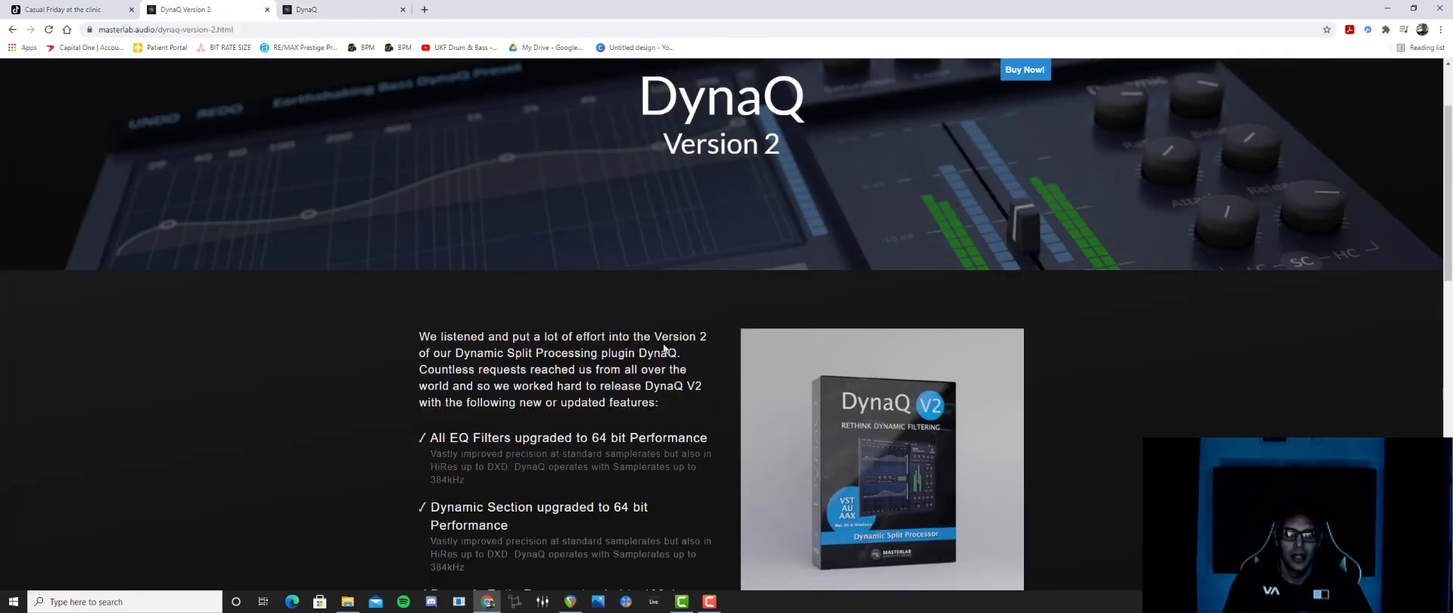